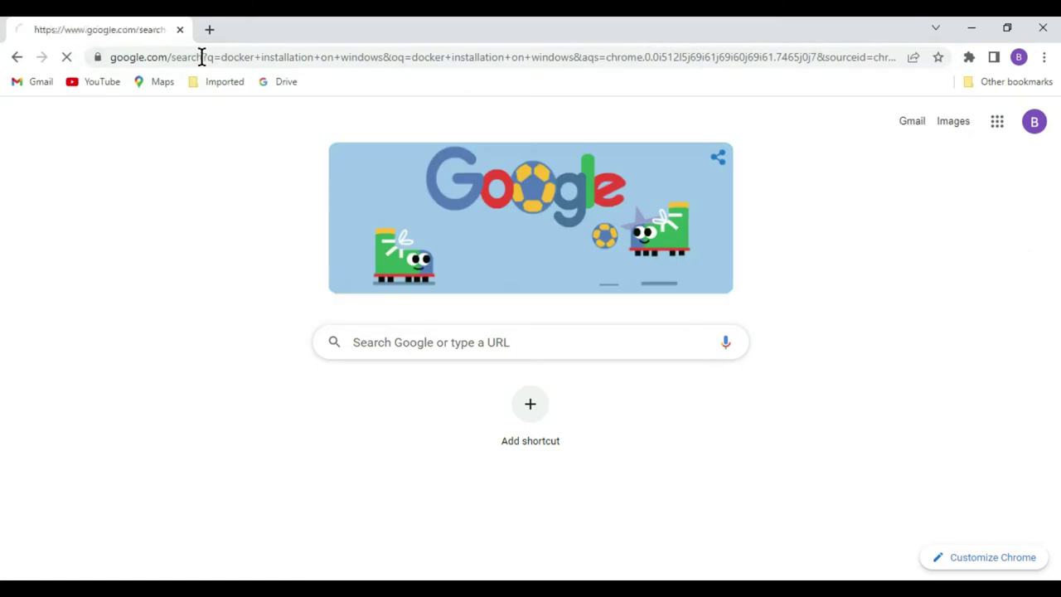
Open the Docker Docs page on installing on Windows and compare the Windows version requirements for the WSL 2 and Hyper-V backends
{"action": "left_click", "coordinate": [414, 268]}
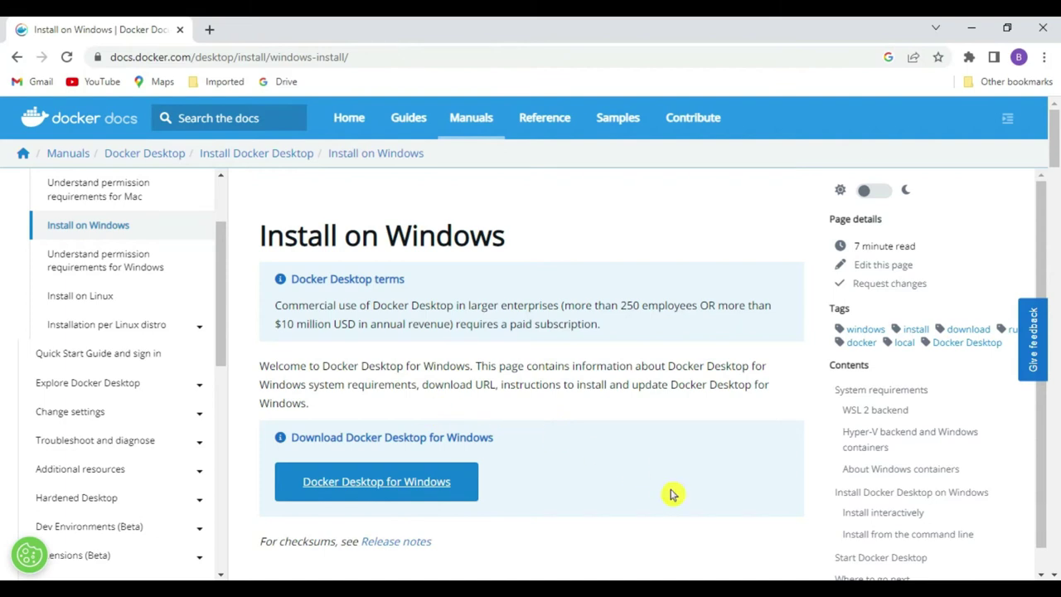
{"action": "scroll", "coordinate": [663, 489], "scroll_direction": "down", "scroll_amount": 4}
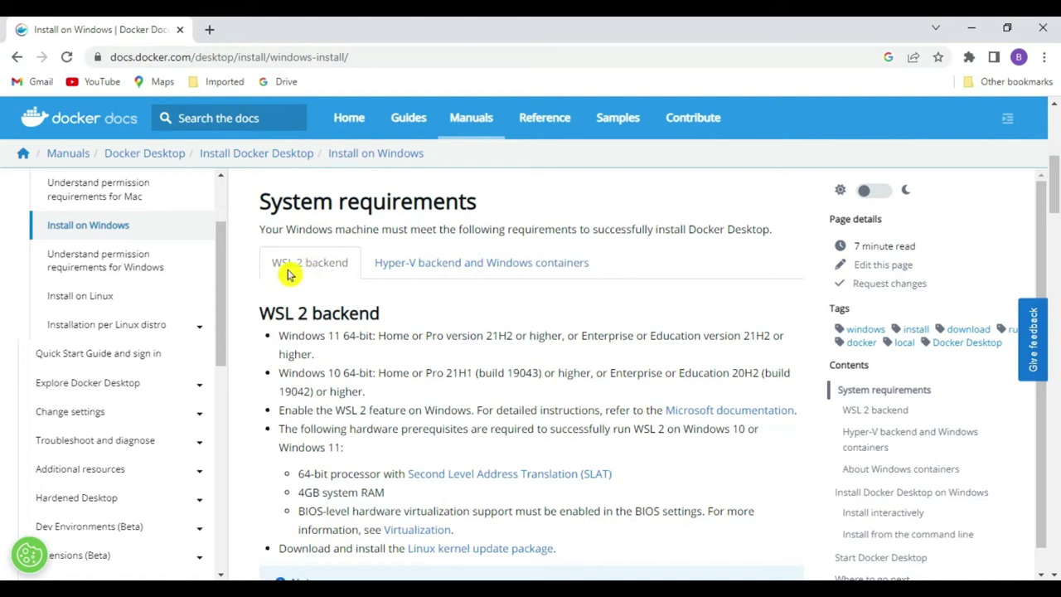
{"action": "left_click", "coordinate": [492, 265]}
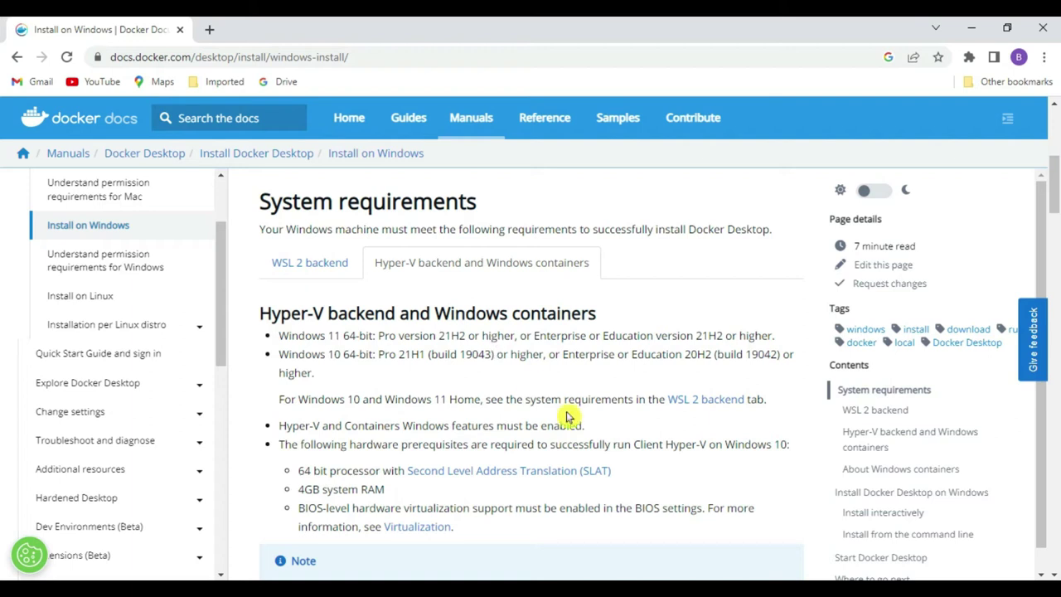
{"action": "left_click_drag", "start_coordinate": [280, 399], "coordinate": [748, 402]}
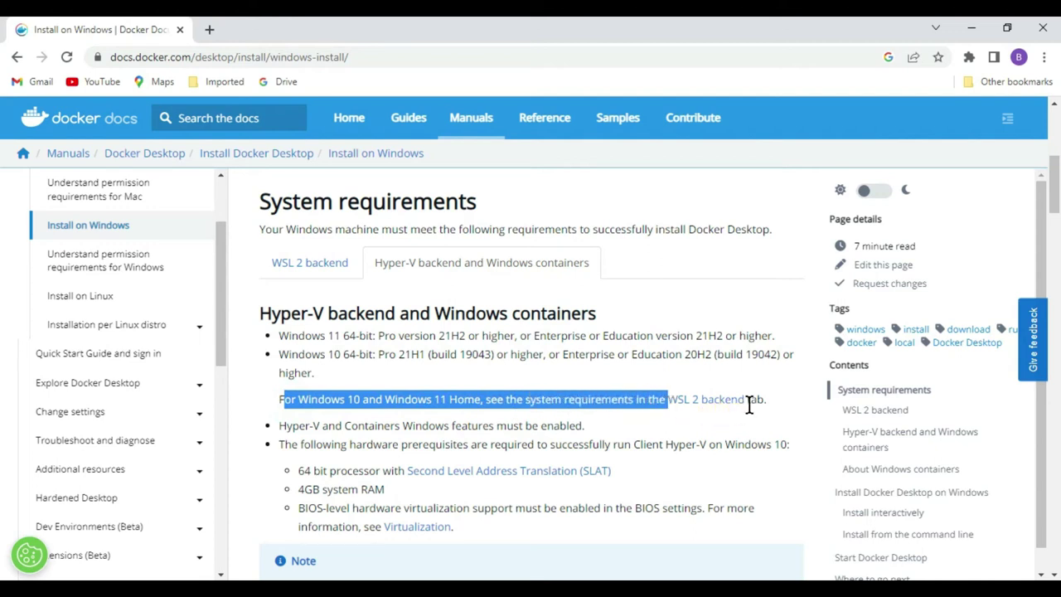
{"action": "left_click", "coordinate": [284, 260]}
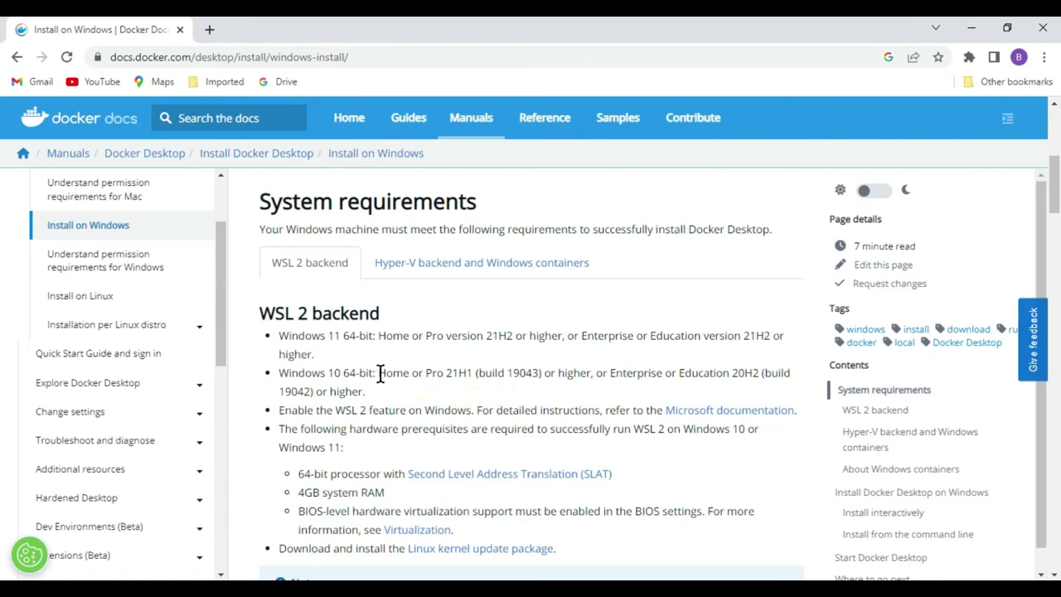
{"action": "left_click_drag", "start_coordinate": [379, 373], "coordinate": [410, 374]}
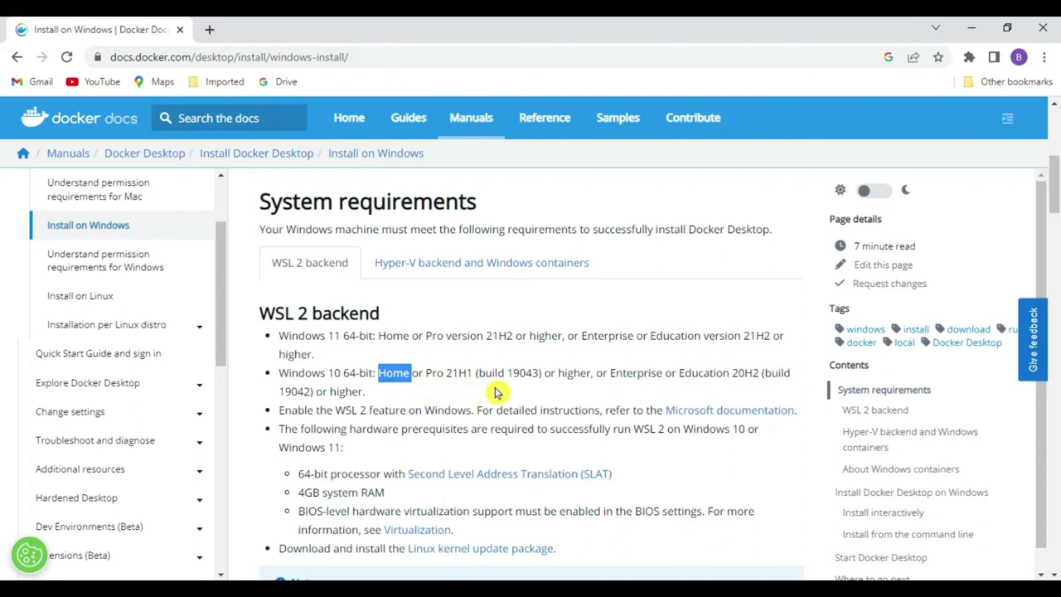
{"action": "left_click_drag", "start_coordinate": [509, 373], "coordinate": [539, 374]}
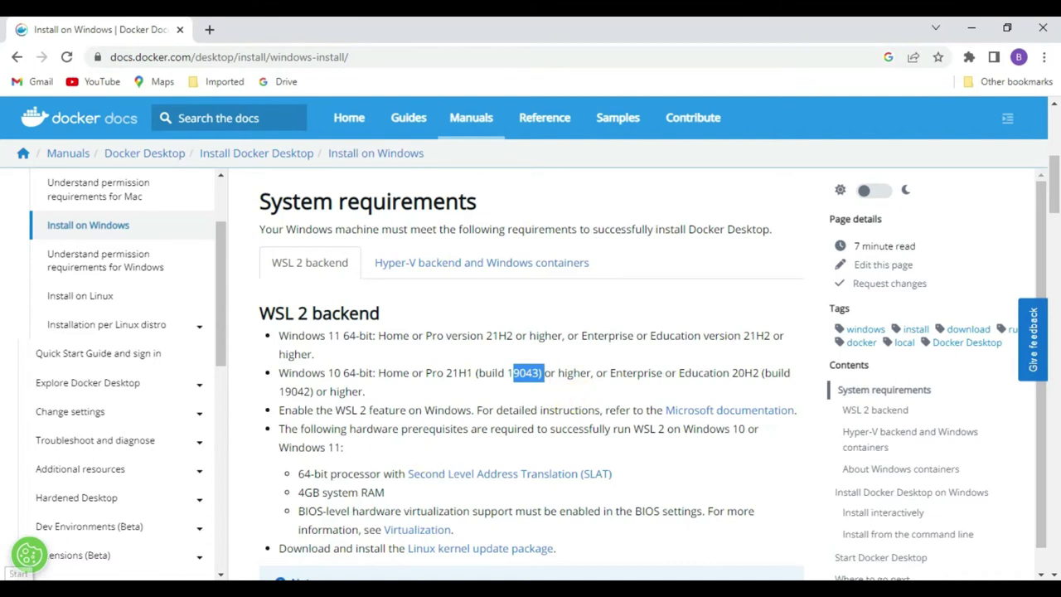
Check the computer's Windows edition and build in System Information against the WSL 2 backend's minimum Windows 10 build
{"action": "left_click", "coordinate": [15, 590]}
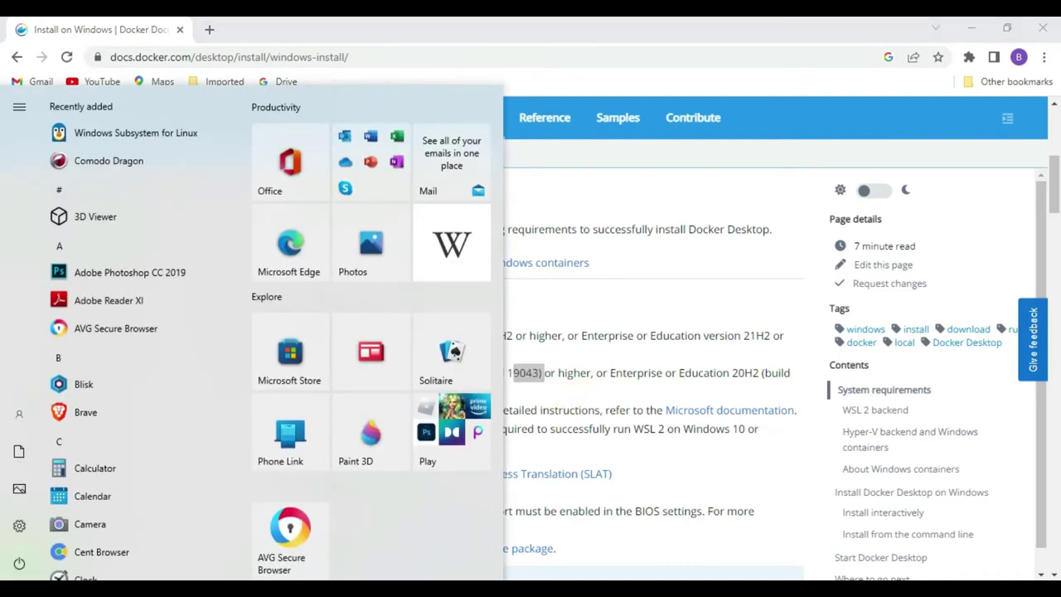
{"action": "type", "text": "syste"}
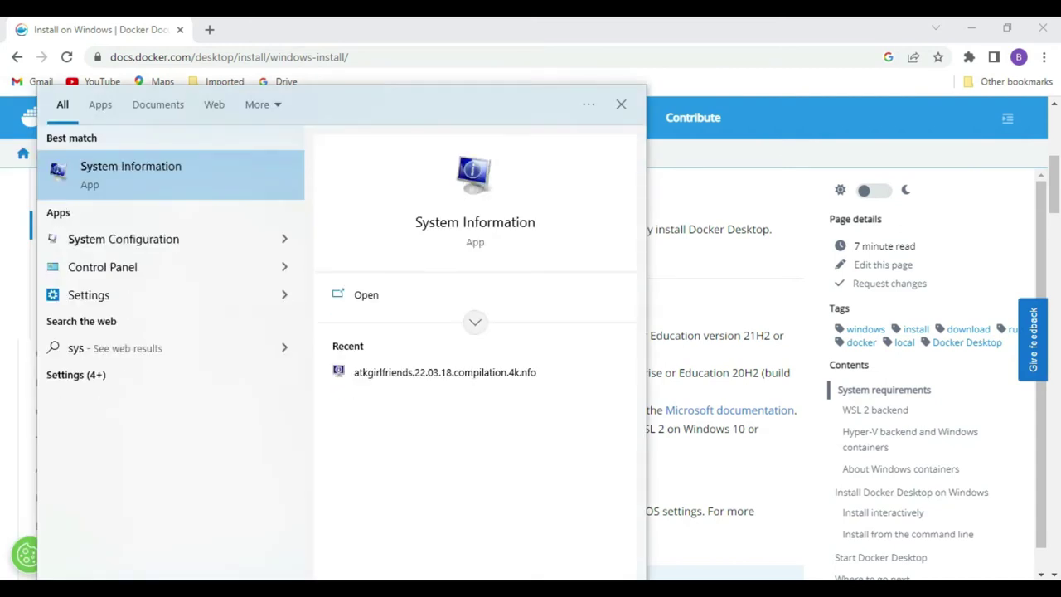
{"action": "left_click", "coordinate": [141, 182]}
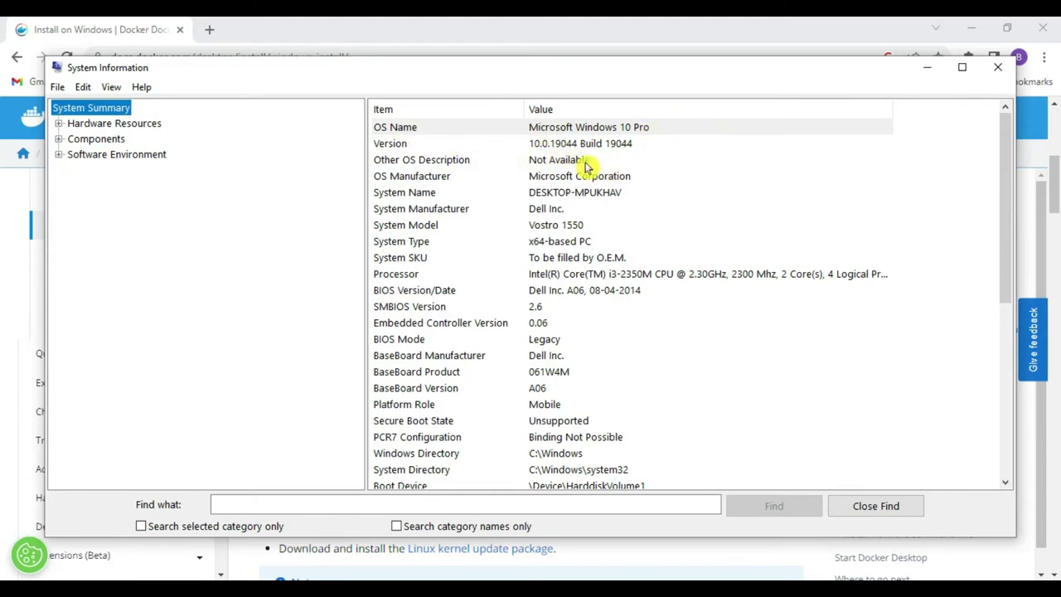
{"action": "key", "text": "alt+Tab"}
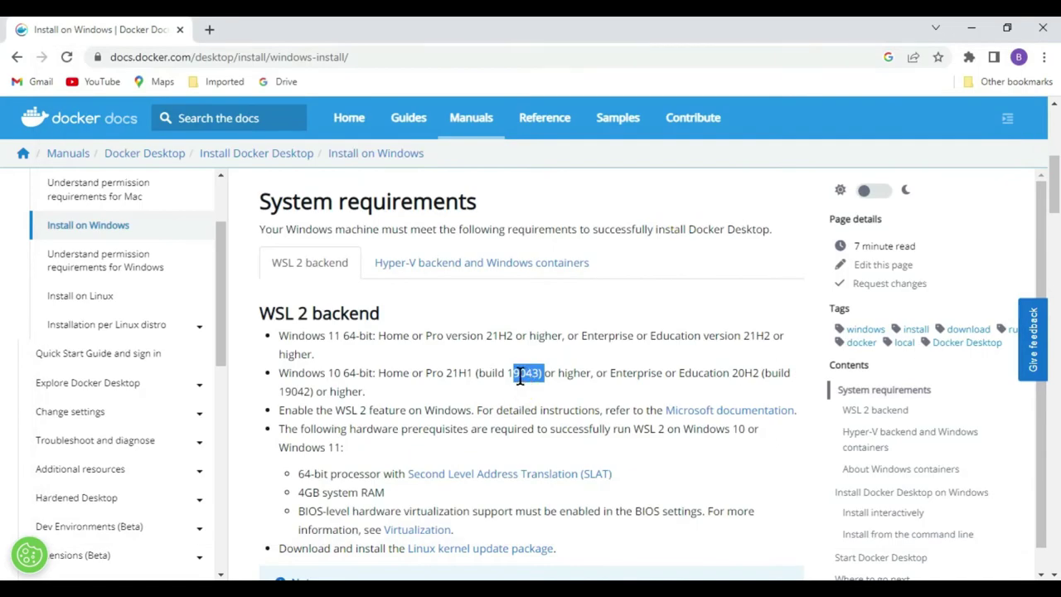
{"action": "left_click_drag", "start_coordinate": [507, 373], "coordinate": [538, 373]}
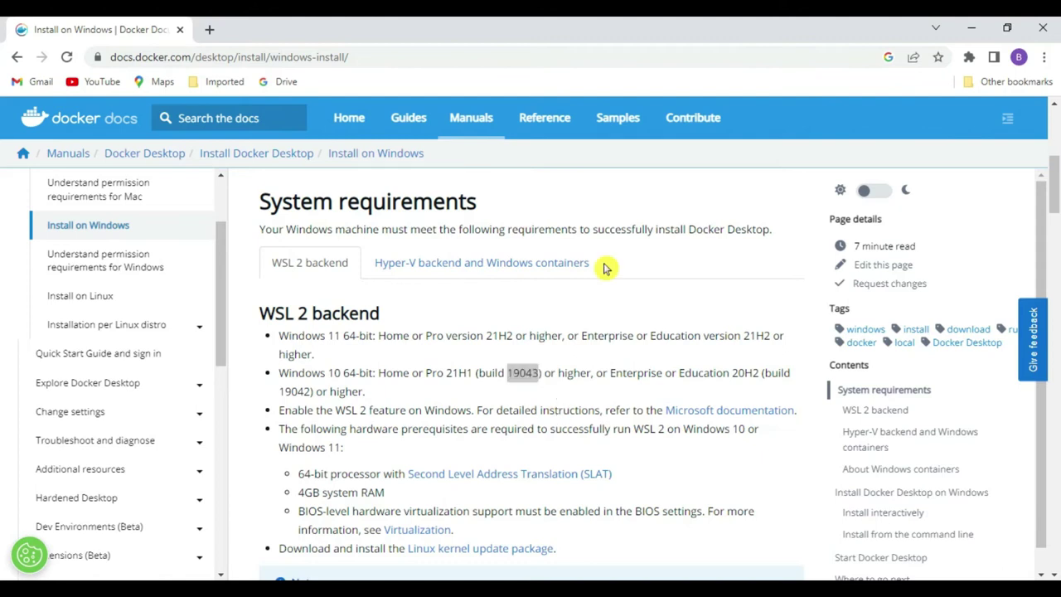
{"action": "key", "text": "alt+Tab"}
{"action": "key", "text": "alt+Tab"}
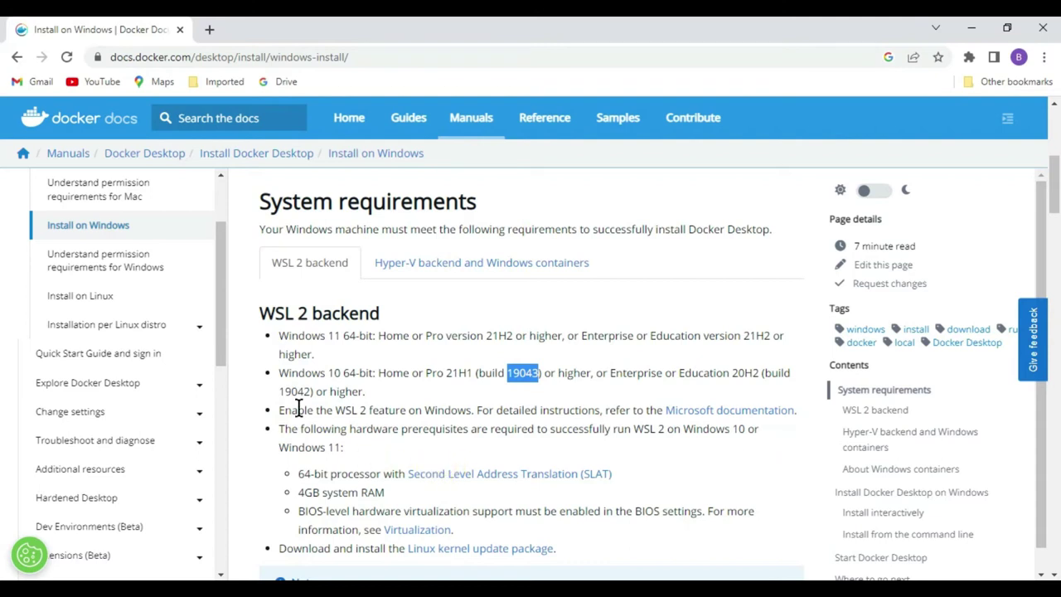
Review the WSL 2 feature requirement and the processor, RAM and BIOS virtualization prerequisites in the Docker documentation
{"action": "left_click_drag", "start_coordinate": [281, 409], "coordinate": [404, 412]}
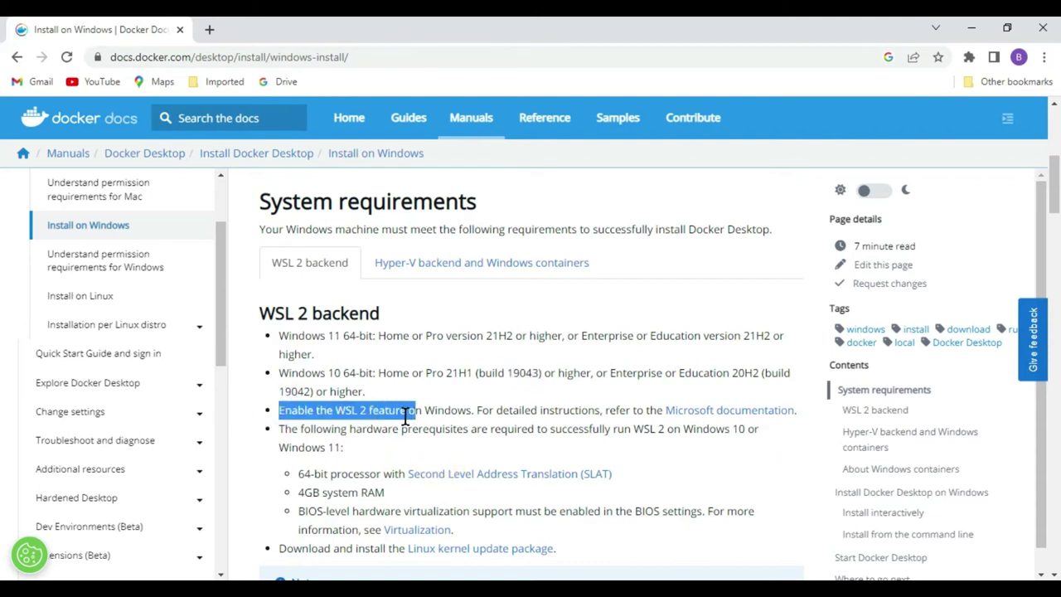
{"action": "scroll", "coordinate": [404, 417], "scroll_direction": "down", "scroll_amount": 1}
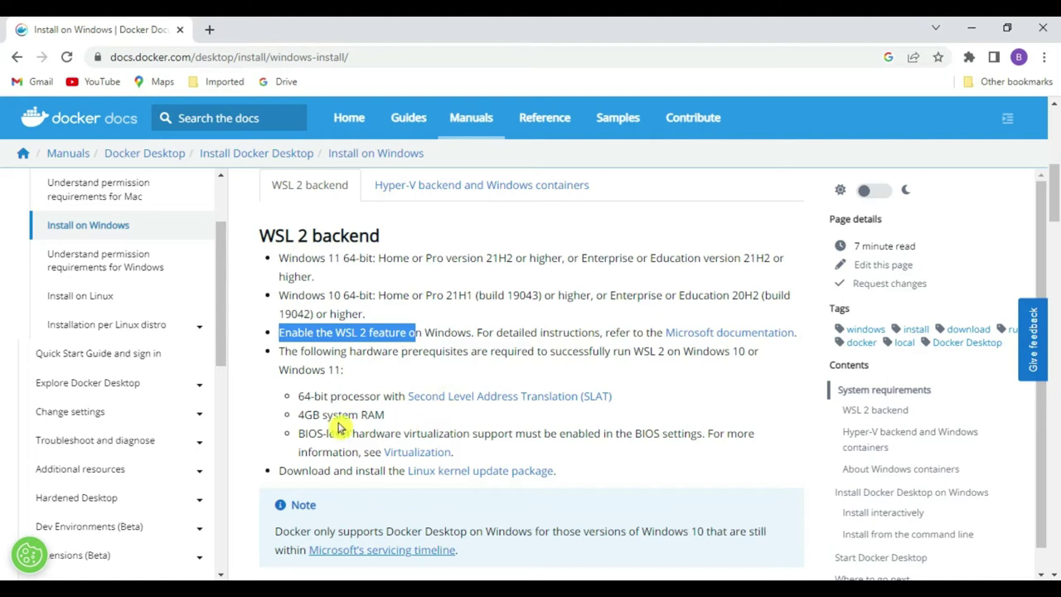
{"action": "left_click_drag", "start_coordinate": [297, 396], "coordinate": [378, 396]}
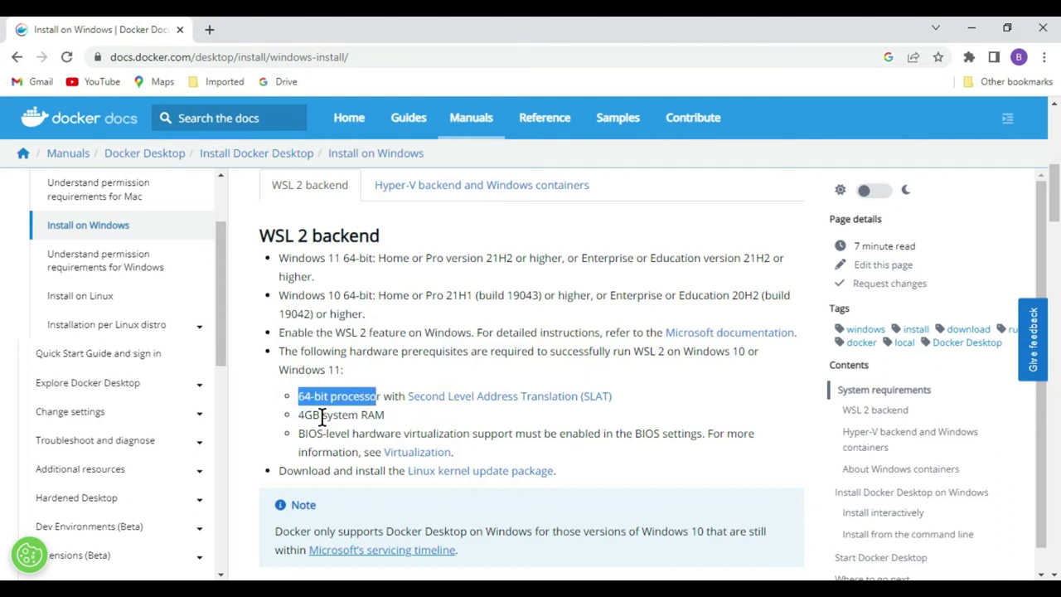
{"action": "scroll", "coordinate": [334, 351], "scroll_direction": "down", "scroll_amount": 2}
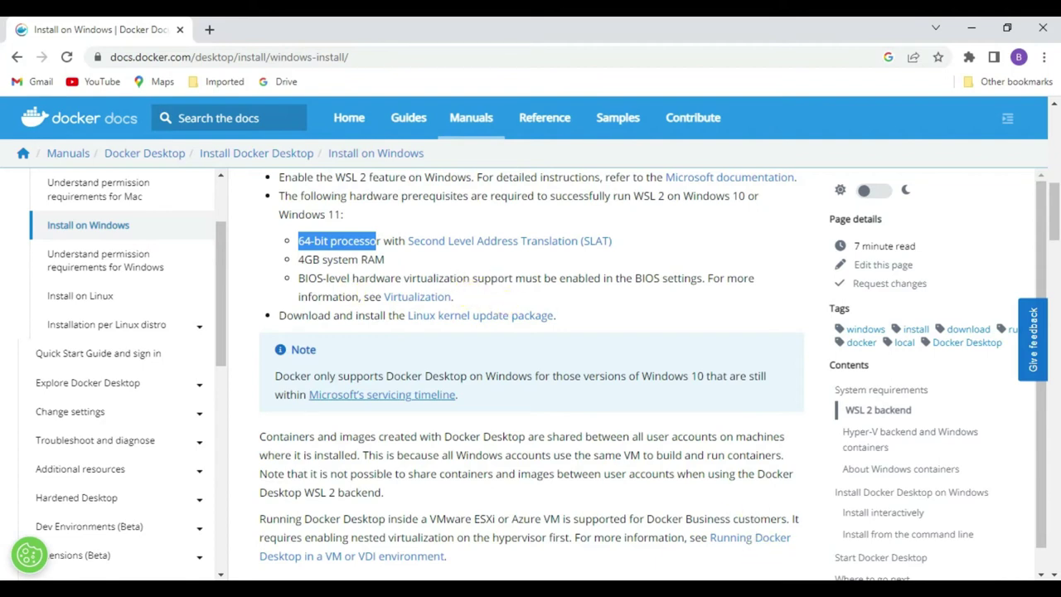
Check the CPU's virtualization status in Task Manager's performance view, and minimize Task Manager
{"action": "right_click", "coordinate": [667, 587]}
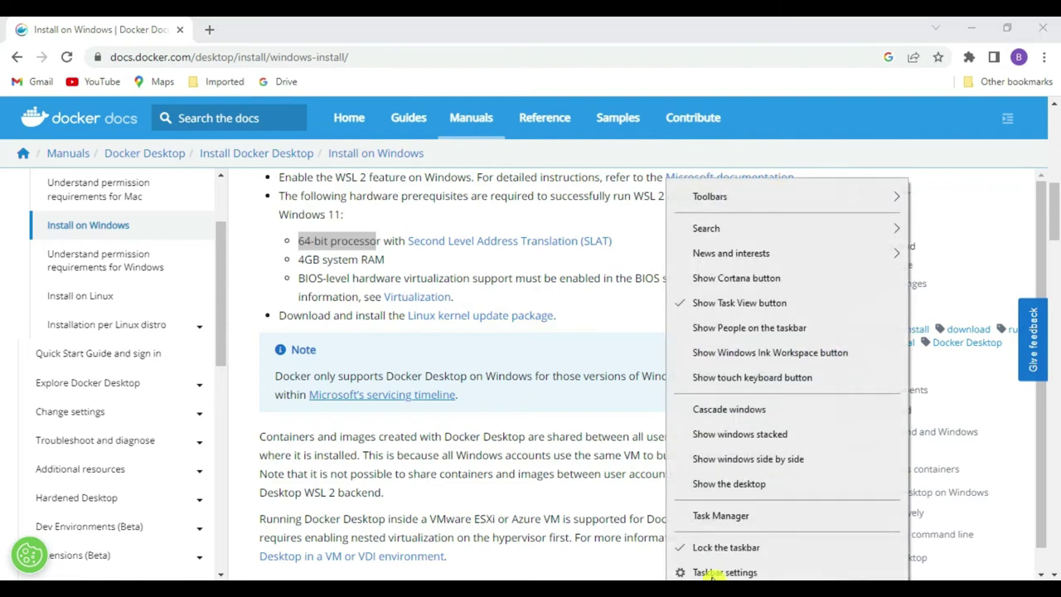
{"action": "left_click", "coordinate": [726, 517]}
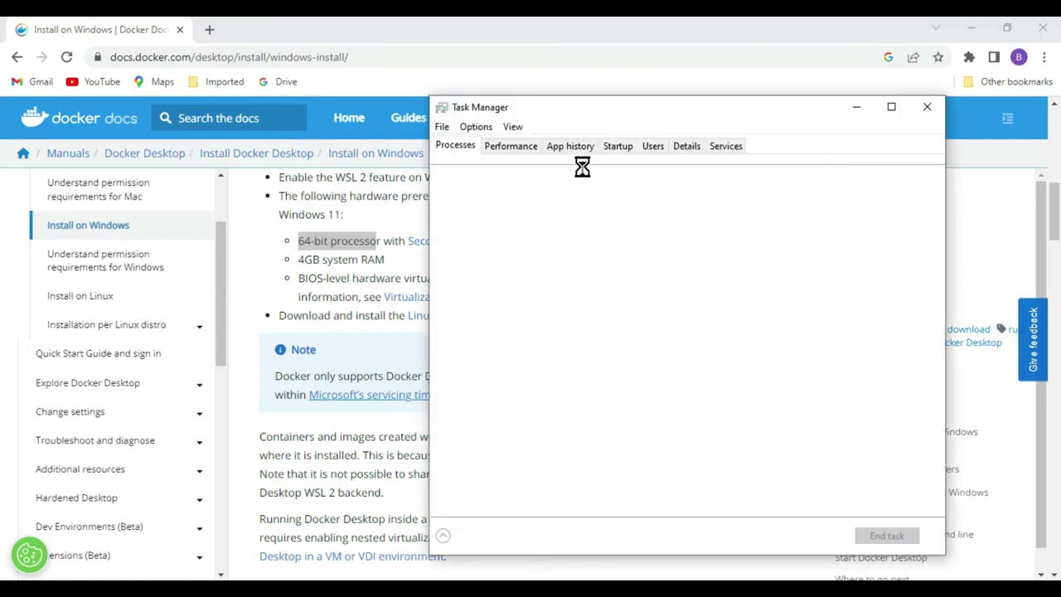
{"action": "left_click", "coordinate": [511, 147]}
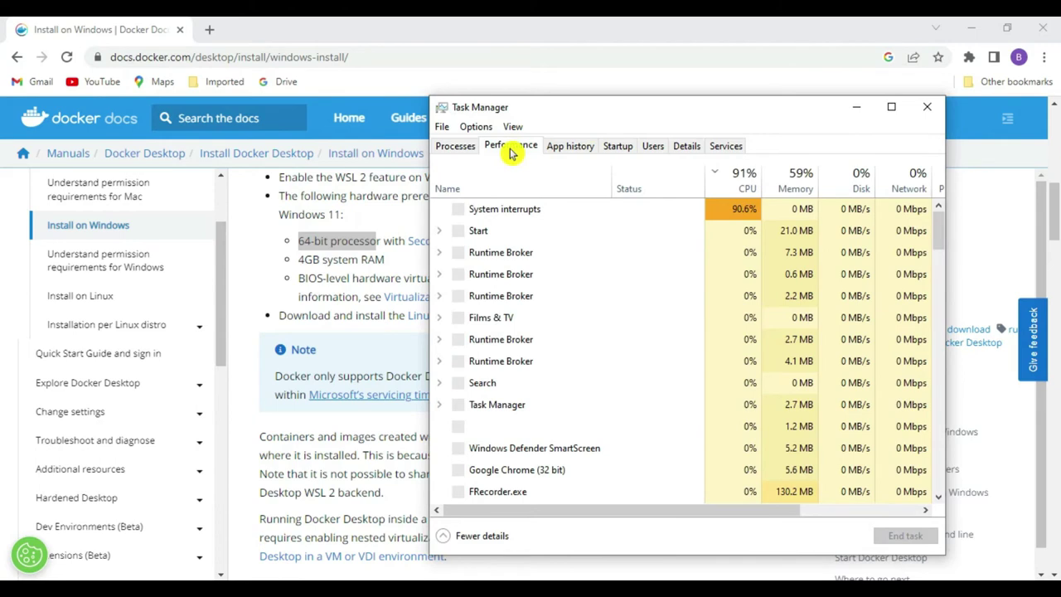
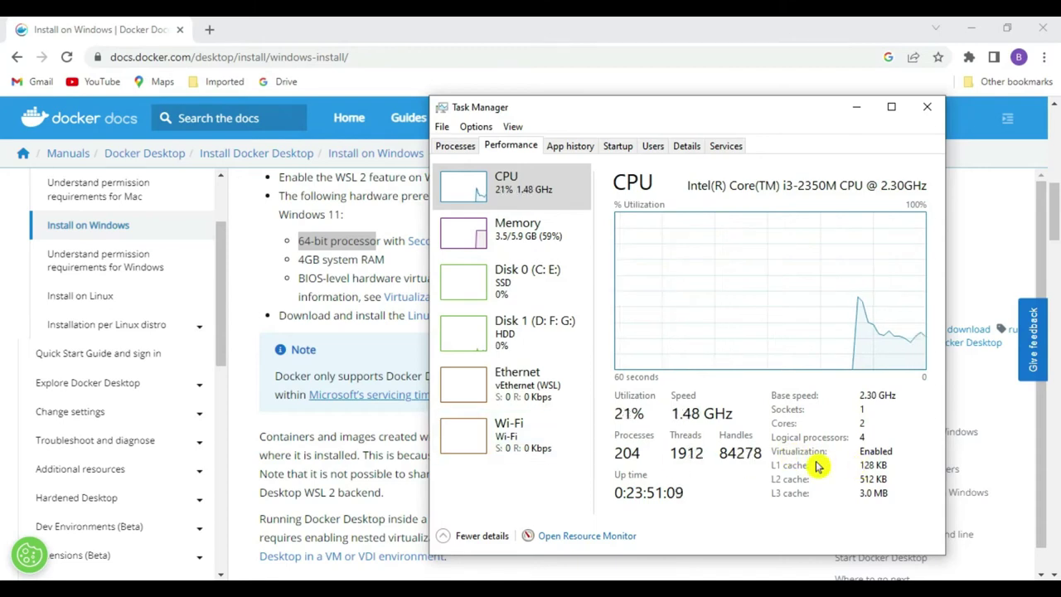
{"action": "left_click", "coordinate": [860, 106]}
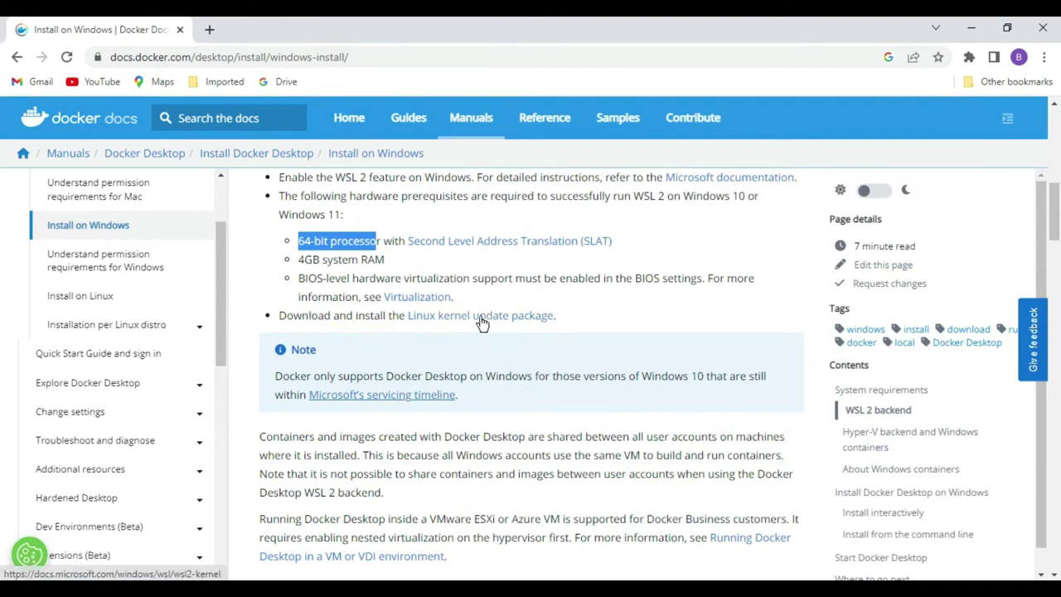
{"action": "scroll", "coordinate": [397, 326], "scroll_direction": "up", "scroll_amount": 2}
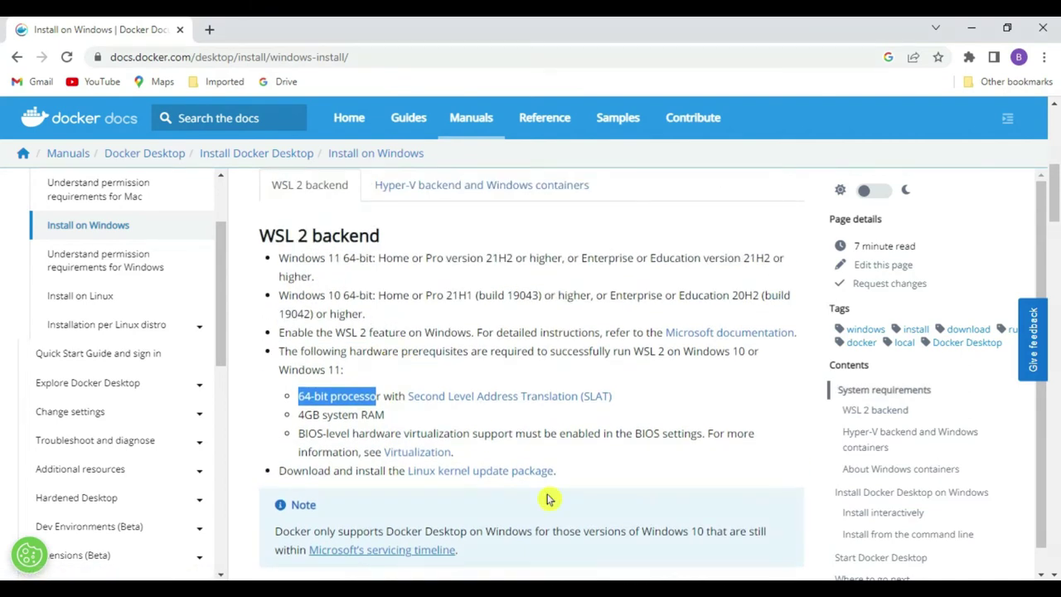
{"action": "scroll", "coordinate": [517, 483], "scroll_direction": "down", "scroll_amount": 8}
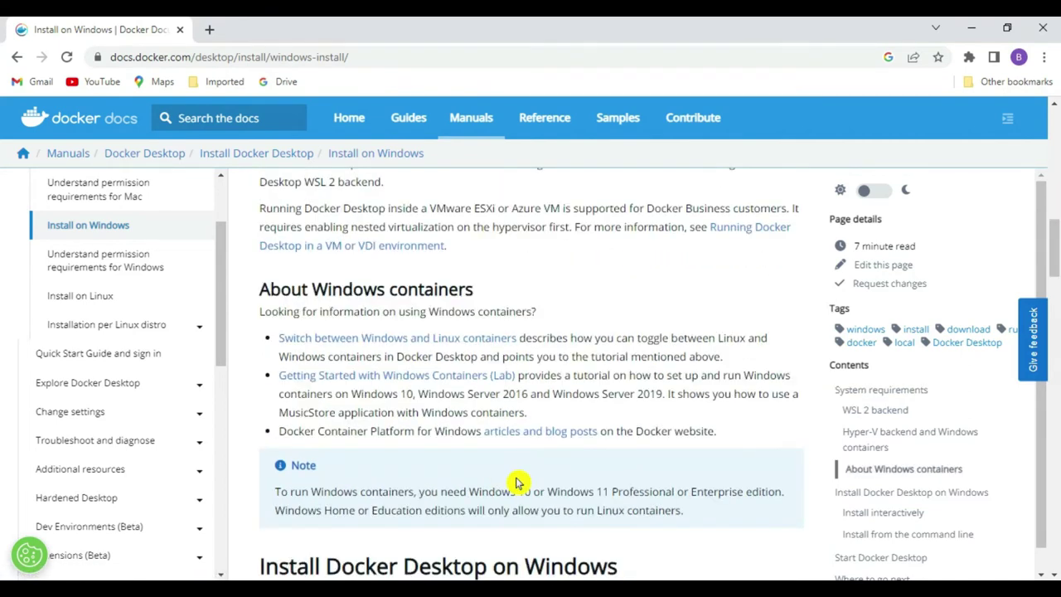
{"action": "scroll", "coordinate": [518, 483], "scroll_direction": "up", "scroll_amount": 12}
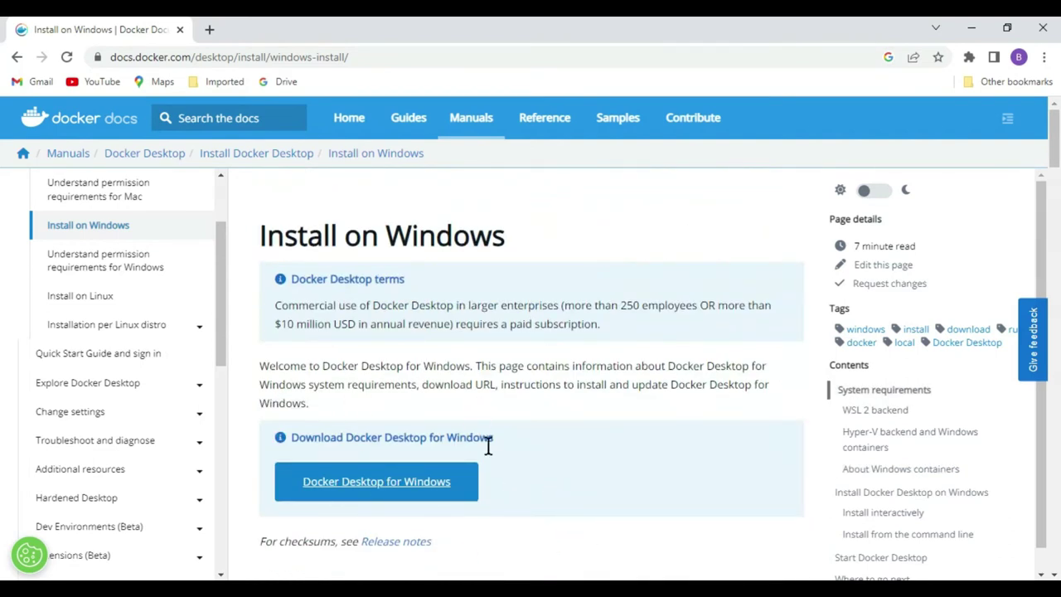
{"action": "scroll", "coordinate": [489, 446], "scroll_direction": "down", "scroll_amount": 2}
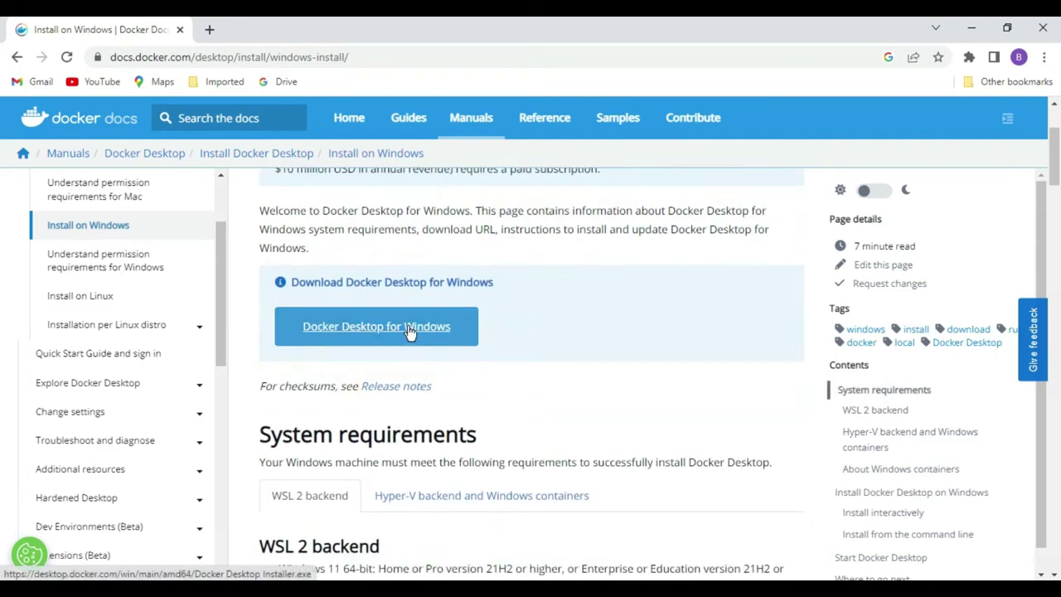
{"action": "left_click", "coordinate": [361, 335]}
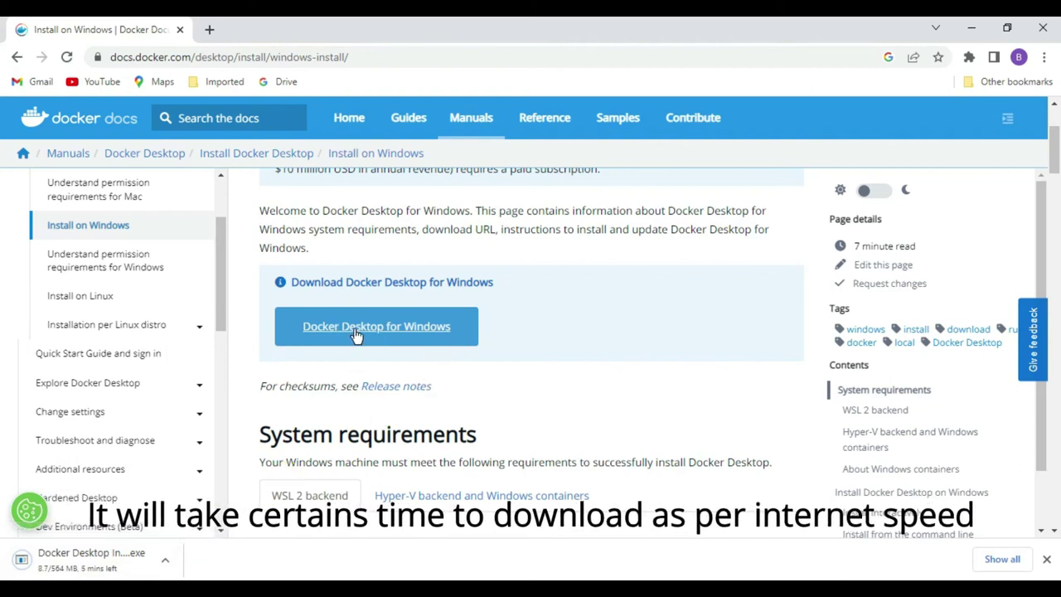
{"action": "left_click", "coordinate": [165, 564]}
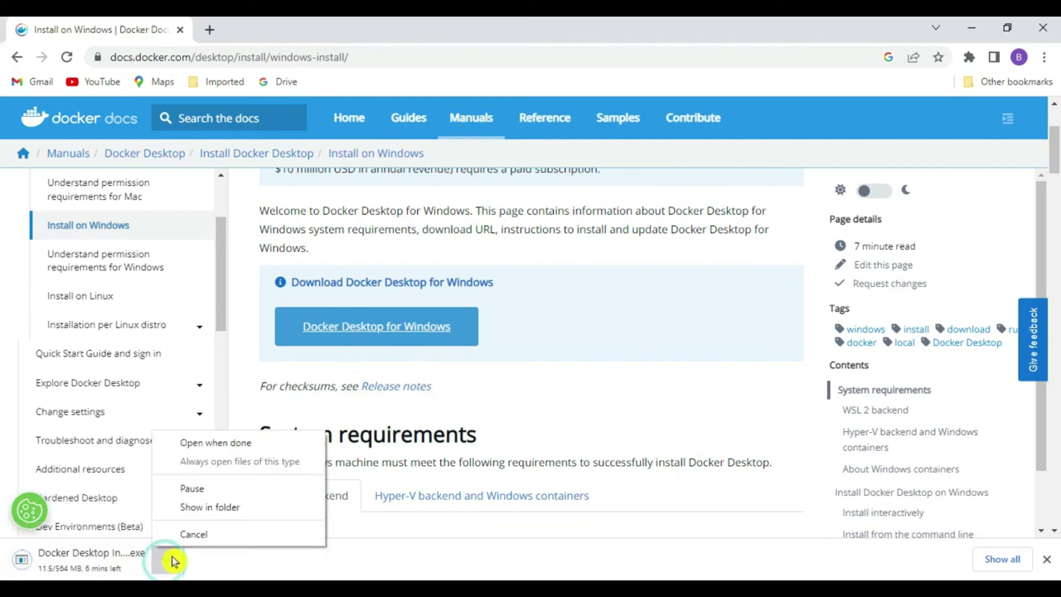
{"action": "left_click", "coordinate": [194, 535]}
Switch to the Downloads folder in File Explorer, run Docker Desktop Installer.exe and minimize the folder window
{"action": "key", "text": "alt+Tab"}
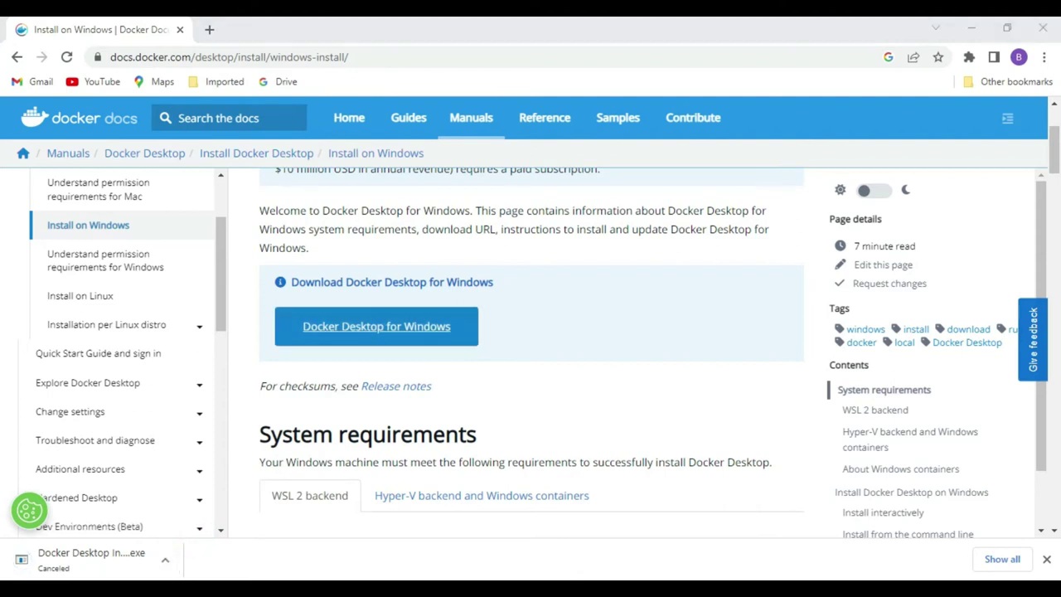
{"action": "left_click", "coordinate": [345, 411]}
{"action": "left_click", "coordinate": [300, 263]}
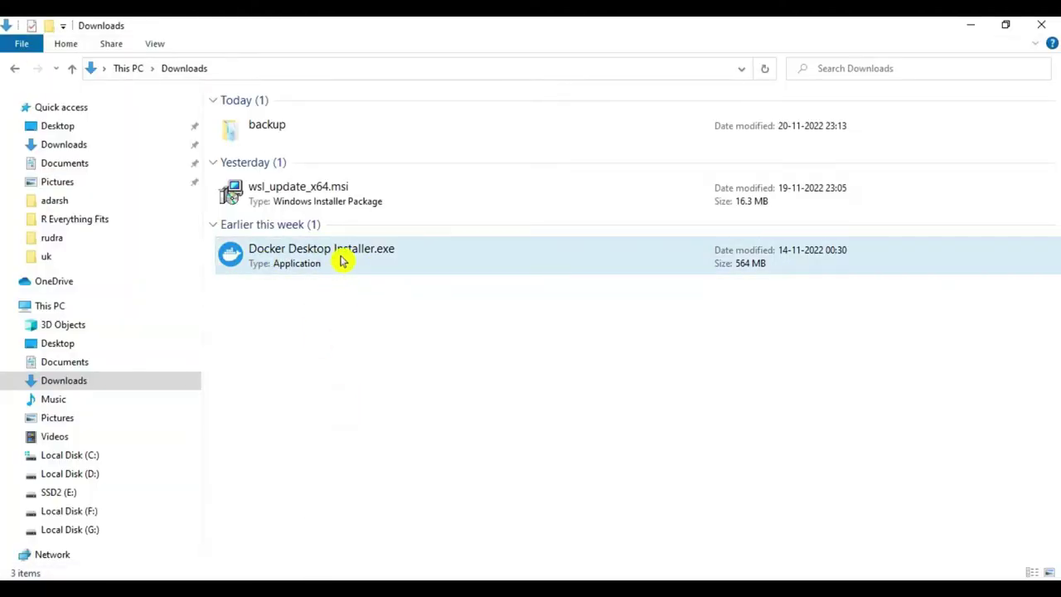
{"action": "double_click", "coordinate": [347, 267]}
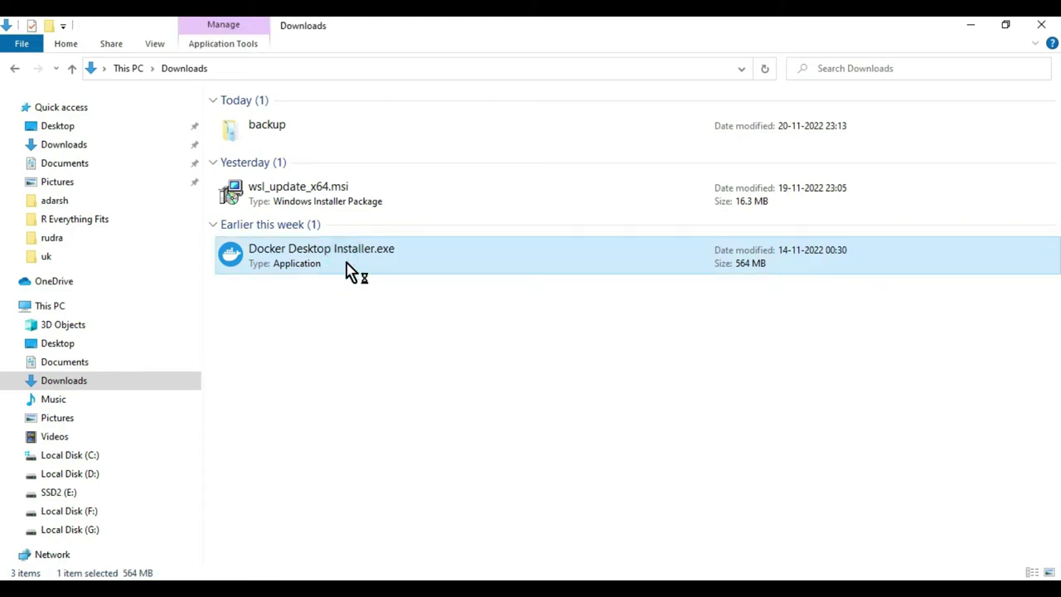
{"action": "left_click", "coordinate": [970, 28]}
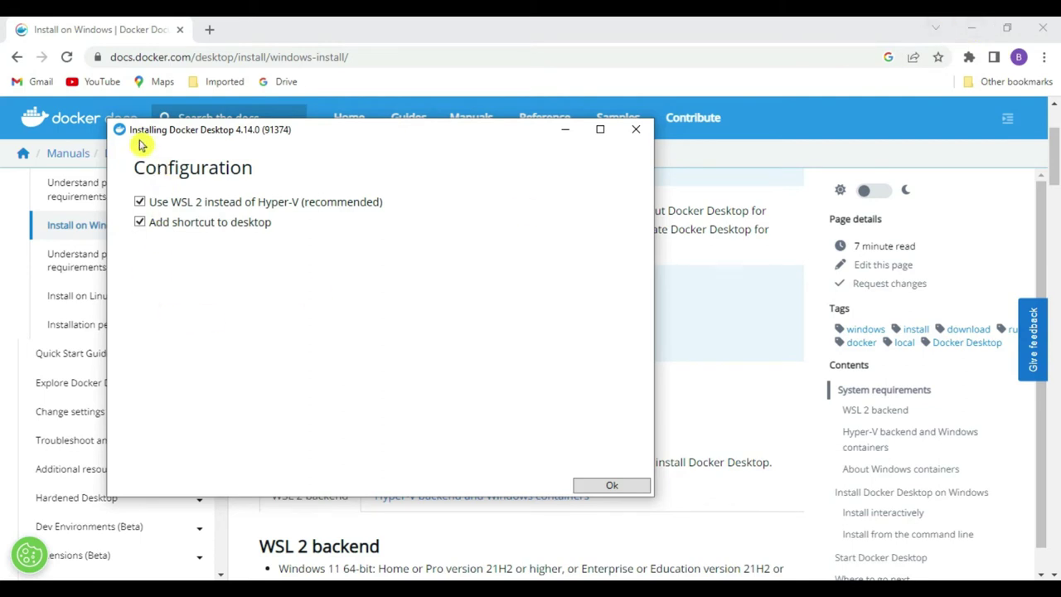
Install Docker Desktop with WSL 2 instead of Hyper-V and a desktop shortcut, and close the finished installer
{"action": "left_click_drag", "start_coordinate": [453, 134], "coordinate": [601, 115]}
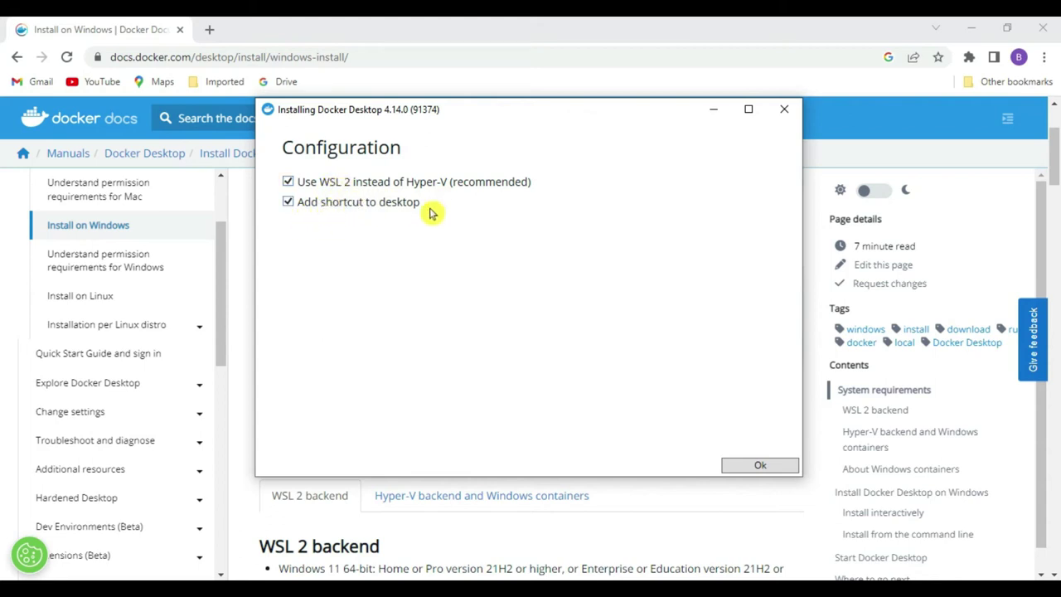
{"action": "left_click", "coordinate": [760, 465]}
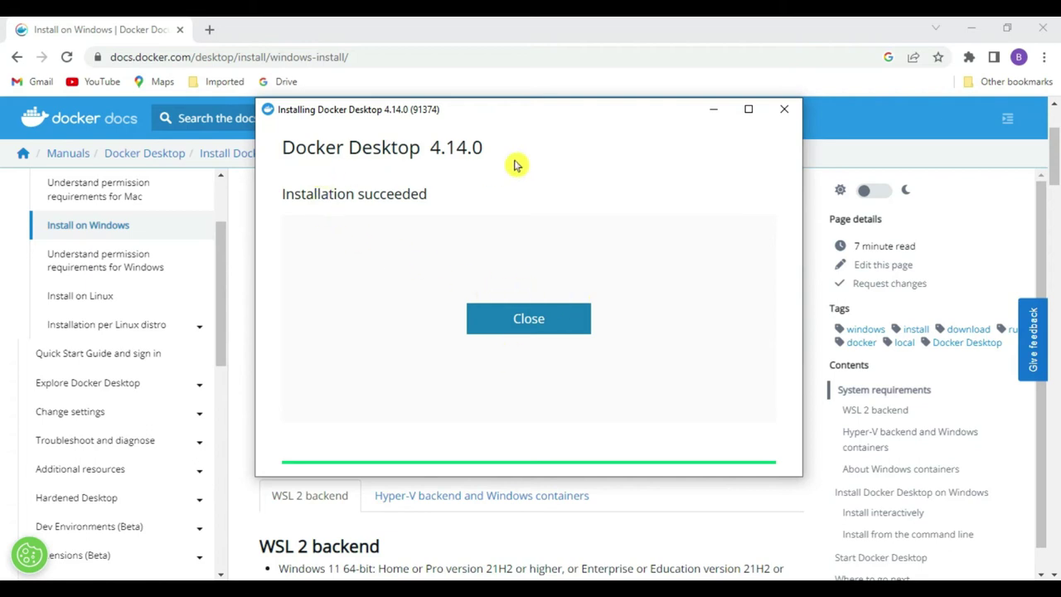
{"action": "left_click", "coordinate": [543, 329]}
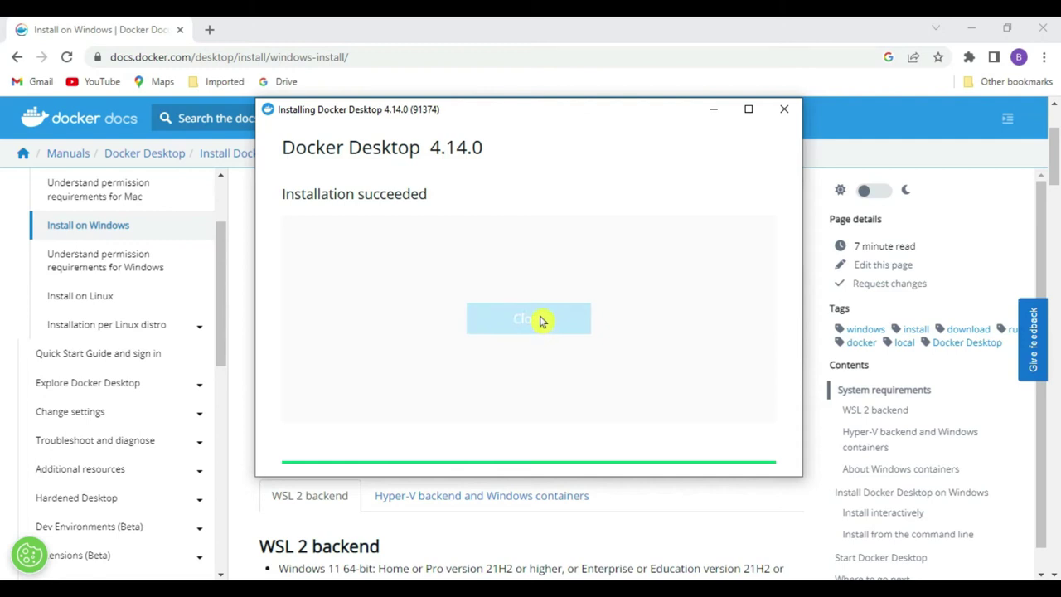
Minimize the browser, launch Docker Desktop from its desktop shortcut and accept the Docker Subscription Service Agreement
{"action": "left_click", "coordinate": [972, 28]}
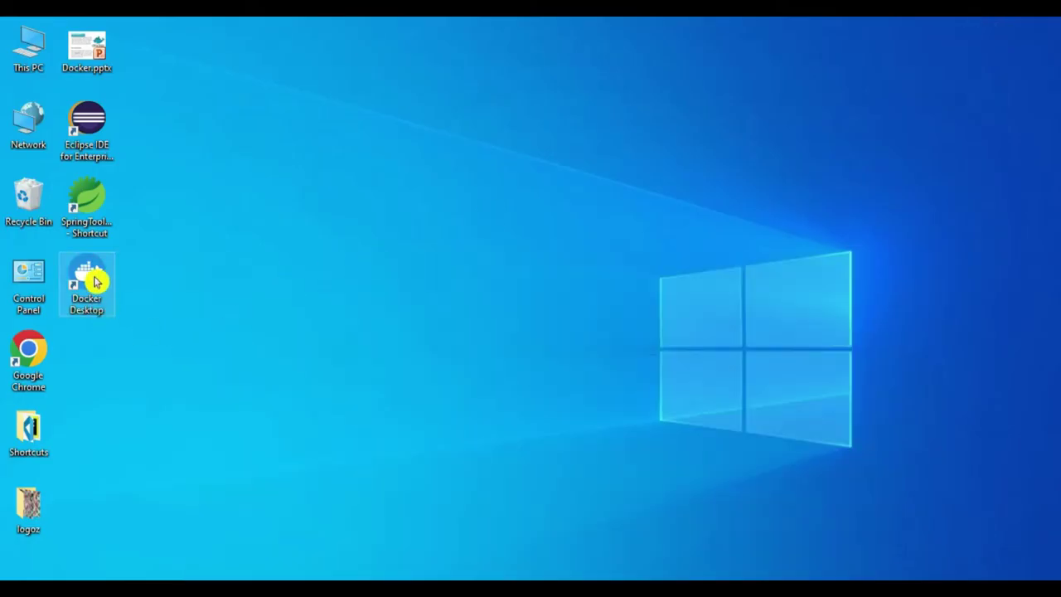
{"action": "double_click", "coordinate": [94, 279]}
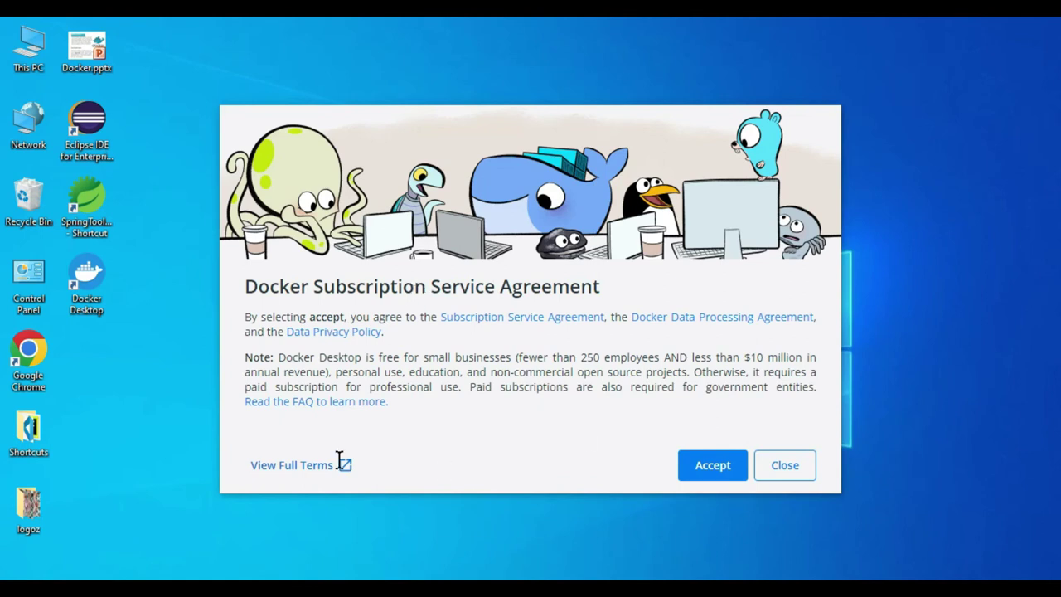
{"action": "left_click", "coordinate": [717, 465]}
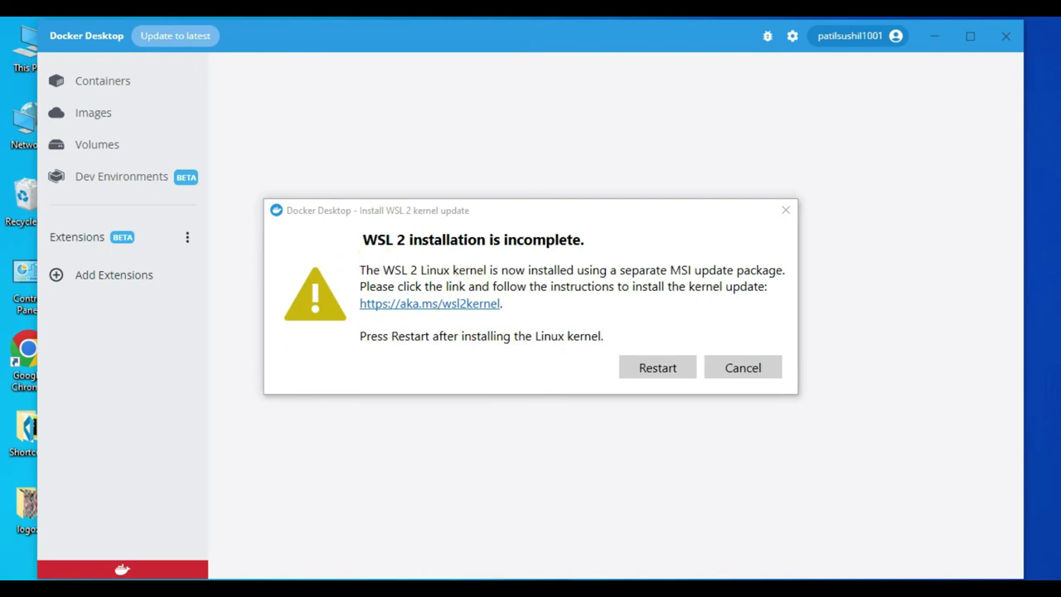
Switch to Docker.pptx and review the Agenda slide, moving the WSL 2 kernel update dialog out of the way
{"action": "key", "text": "alt+Tab"}
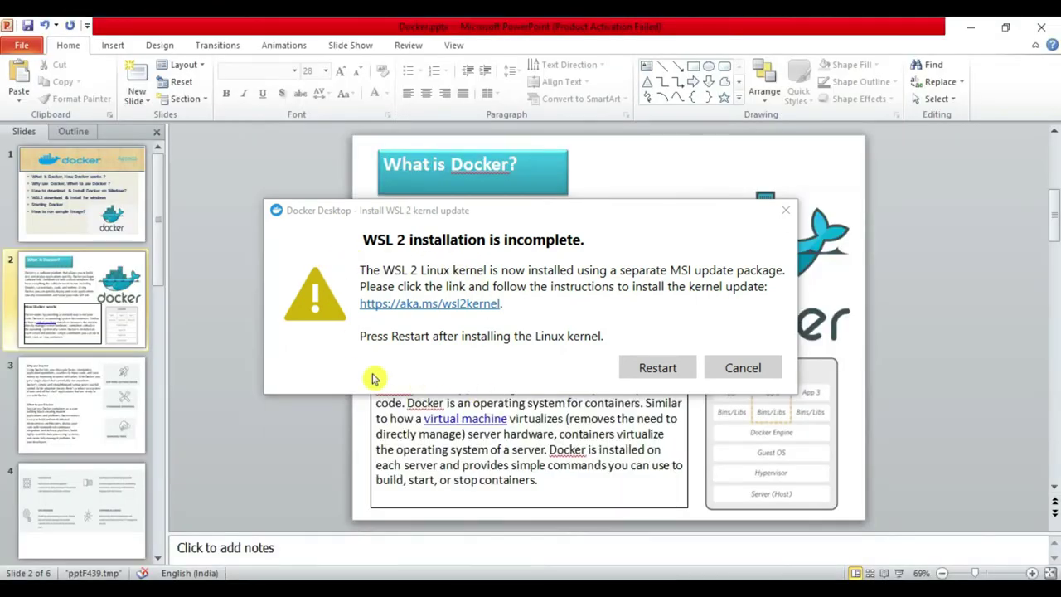
{"action": "left_click", "coordinate": [65, 203]}
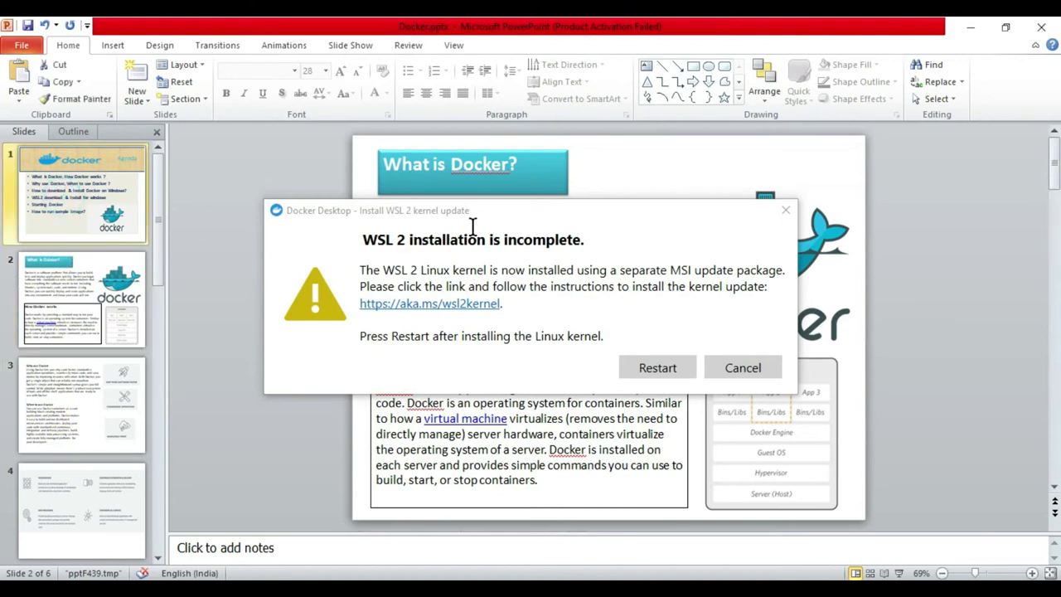
{"action": "left_click_drag", "start_coordinate": [468, 213], "coordinate": [654, 389]}
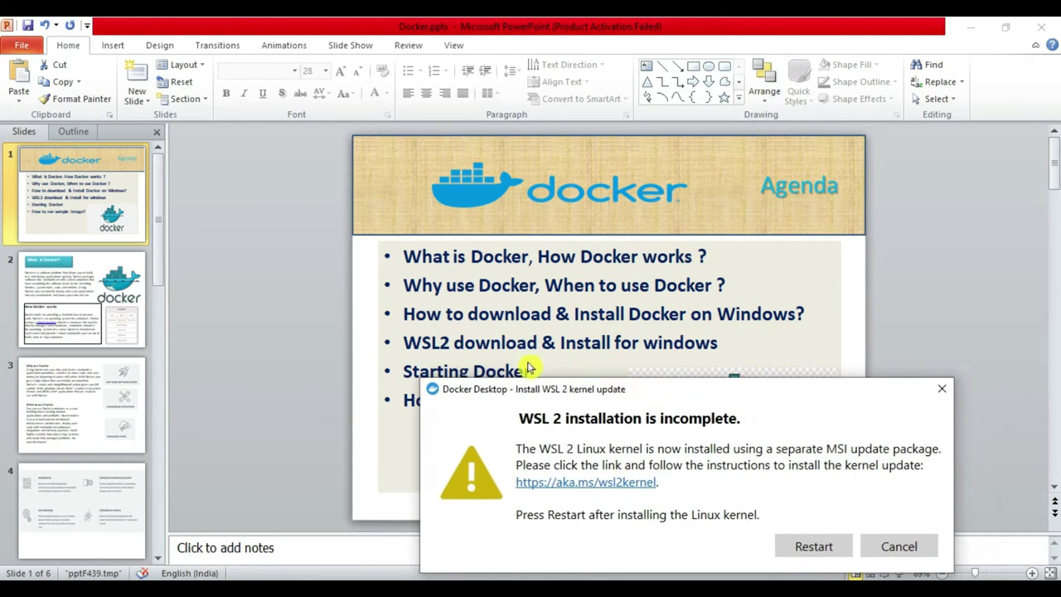
{"action": "left_click_drag", "start_coordinate": [531, 389], "coordinate": [448, 185]}
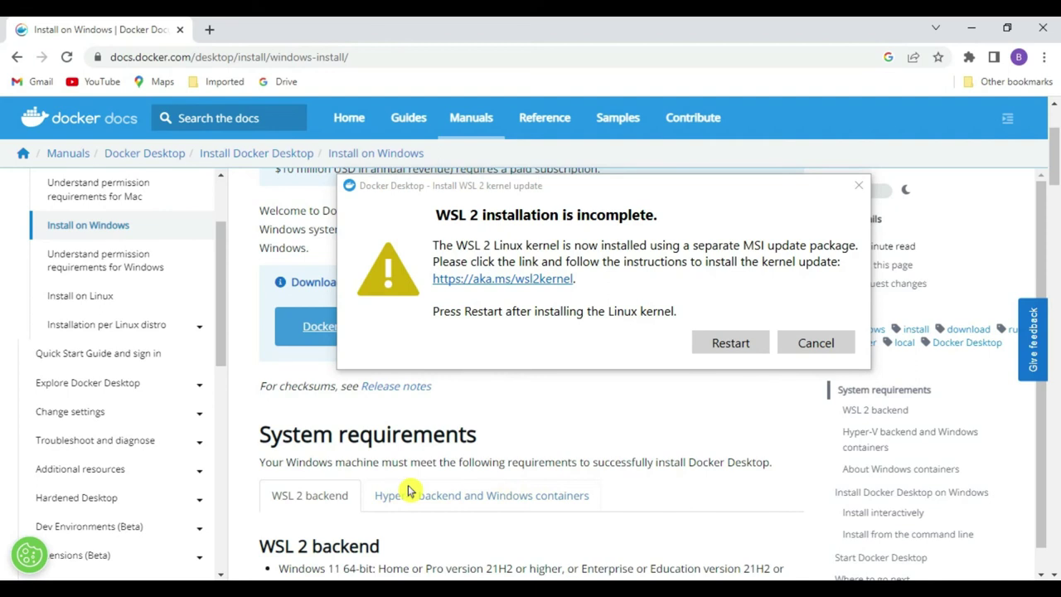
Review the requirement to enable the WSL 2 feature on Windows in the Docker documentation's WSL 2 backend section
{"action": "scroll", "coordinate": [407, 489], "scroll_direction": "down", "scroll_amount": 1}
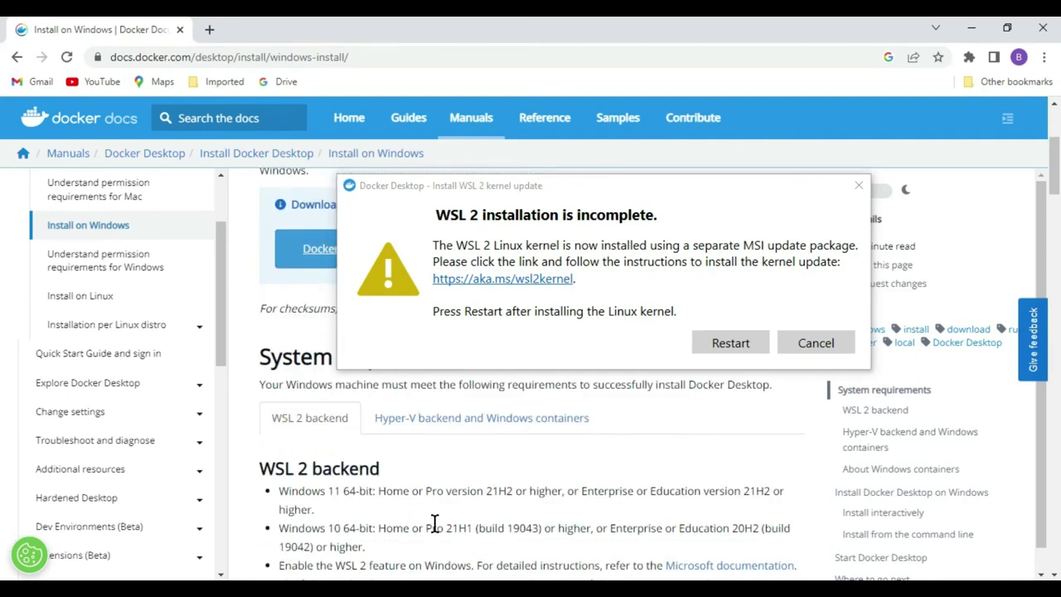
{"action": "scroll", "coordinate": [433, 524], "scroll_direction": "down", "scroll_amount": 1}
{"action": "left_click_drag", "start_coordinate": [315, 489], "coordinate": [464, 487]}
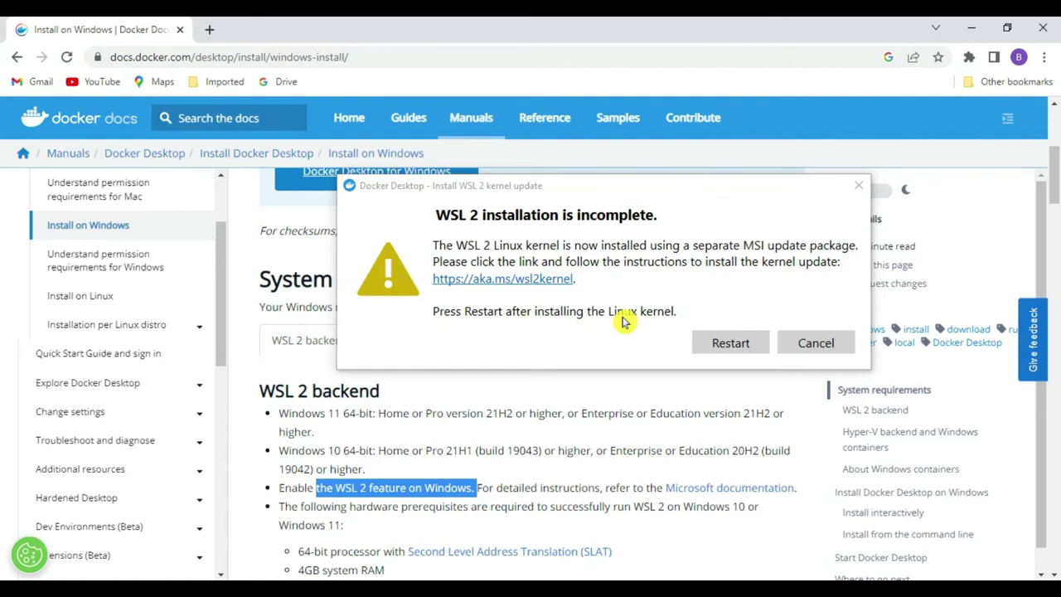
{"action": "left_click", "coordinate": [489, 279]}
{"action": "left_click_drag", "start_coordinate": [623, 189], "coordinate": [980, 35]}
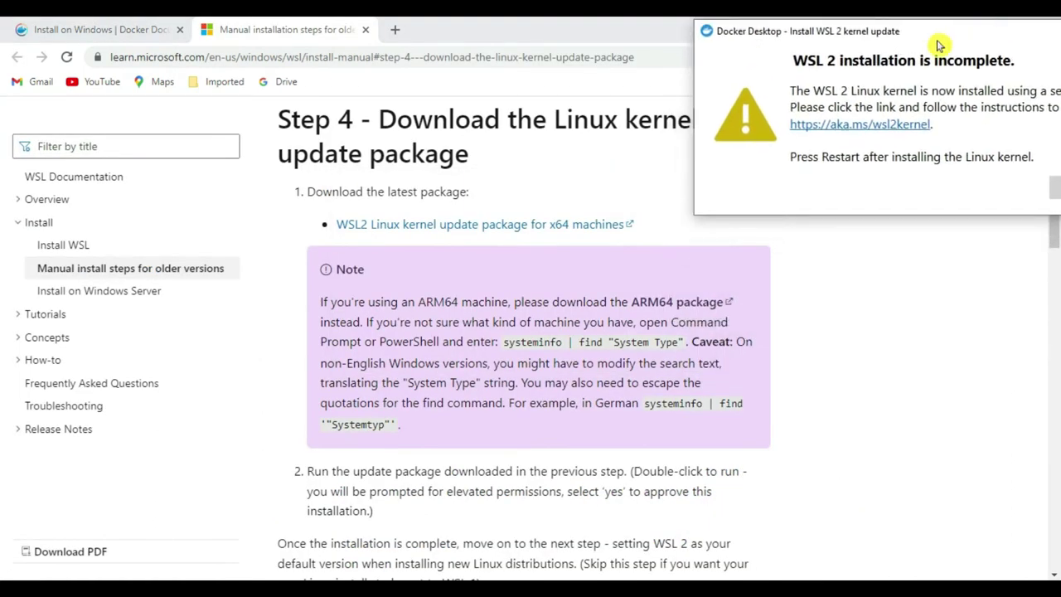
{"action": "left_click", "coordinate": [533, 229]}
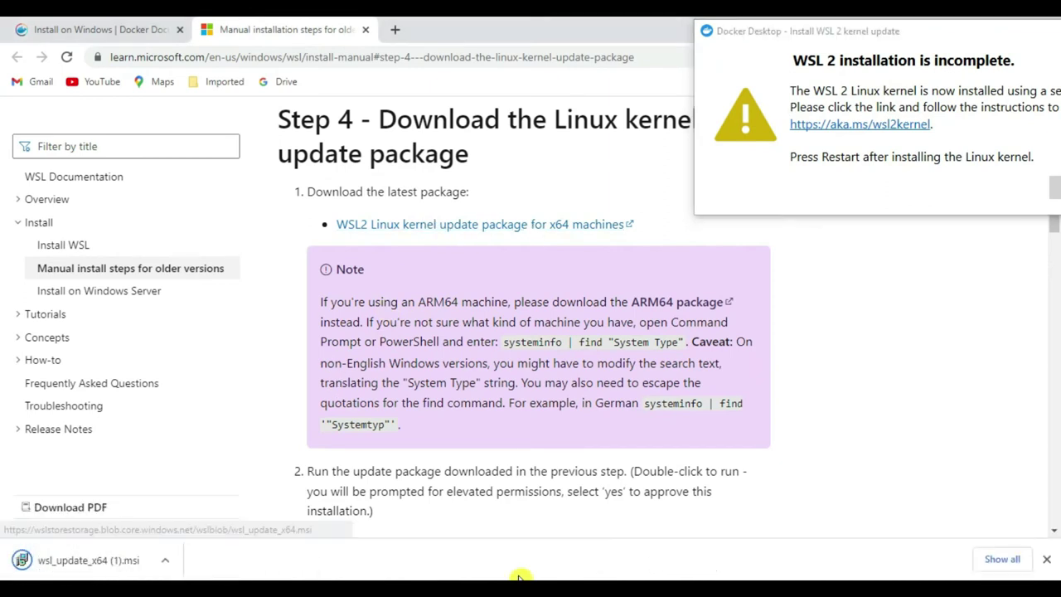
Run the downloaded wsl_update_x64 (1).msi and complete the Windows Subsystem for Linux Update setup wizard
{"action": "left_click", "coordinate": [32, 560]}
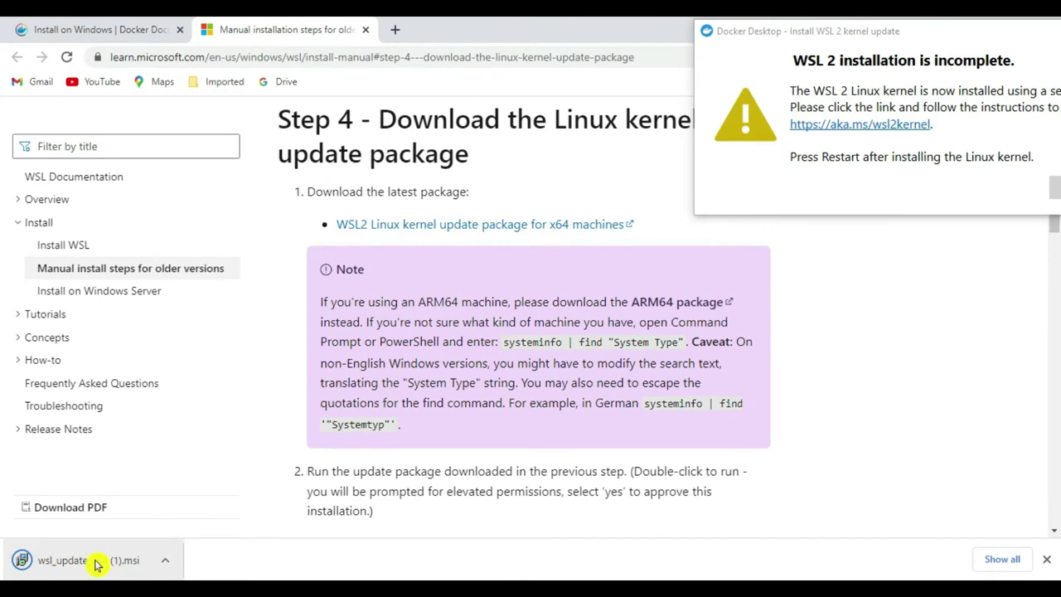
{"action": "left_click", "coordinate": [793, 270]}
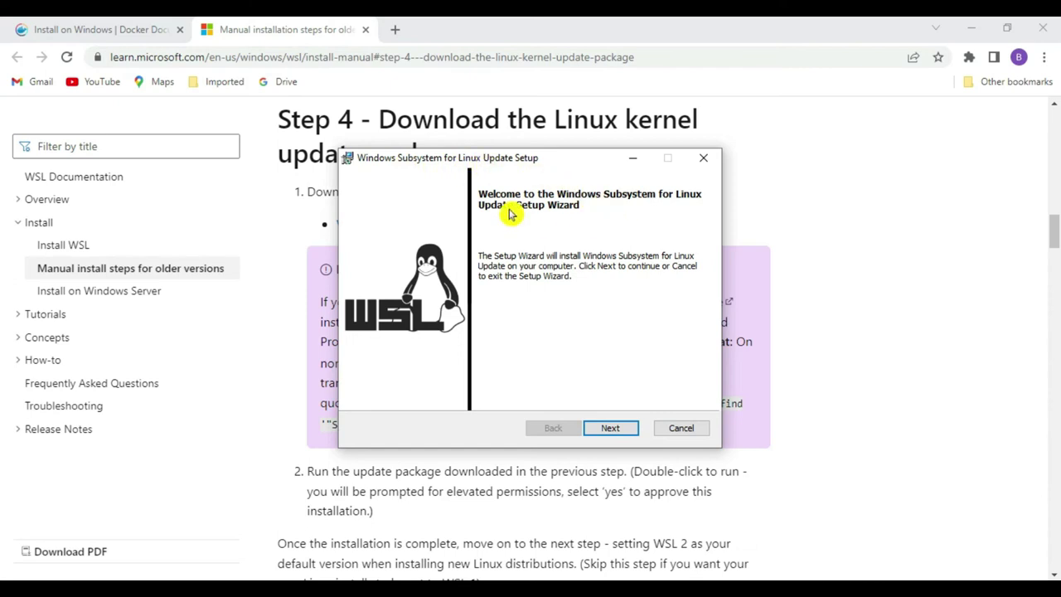
{"action": "left_click", "coordinate": [612, 429]}
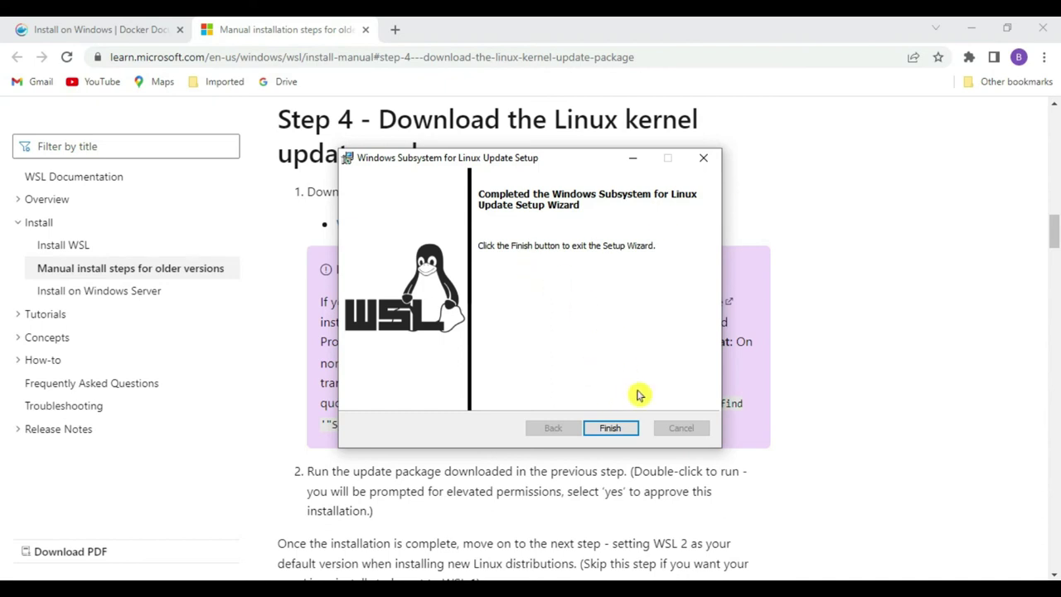
{"action": "left_click", "coordinate": [611, 429]}
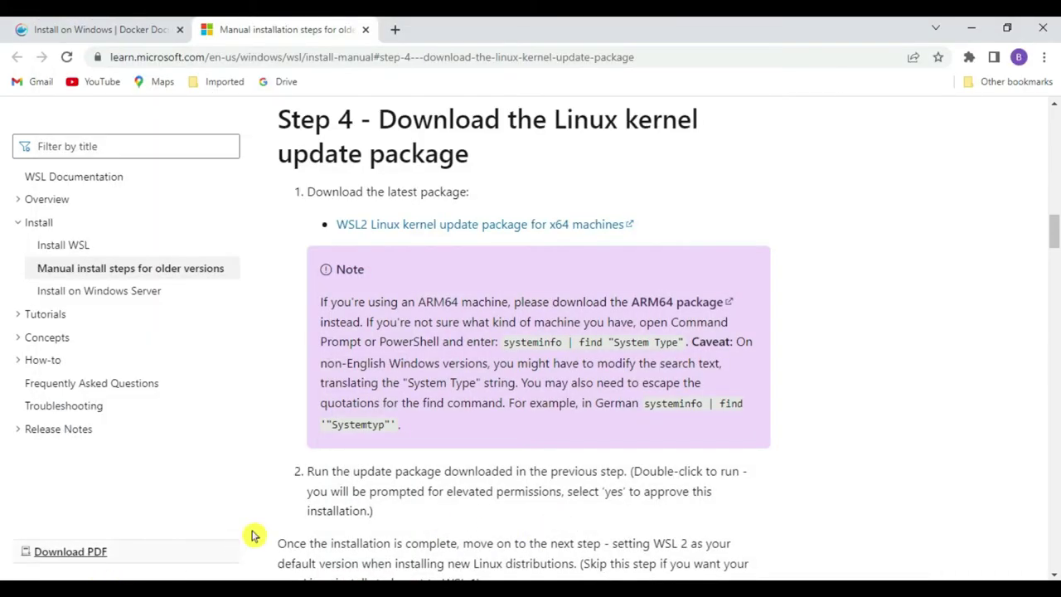
Show the desktop and launch Docker Desktop again from its shortcut
{"action": "key", "text": "super+d"}
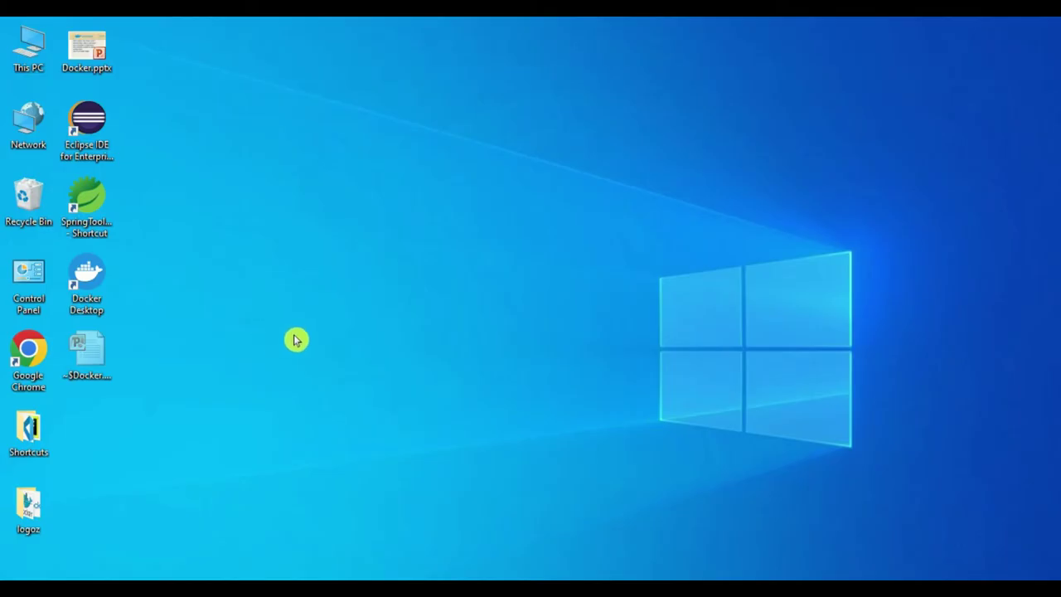
{"action": "double_click", "coordinate": [94, 291]}
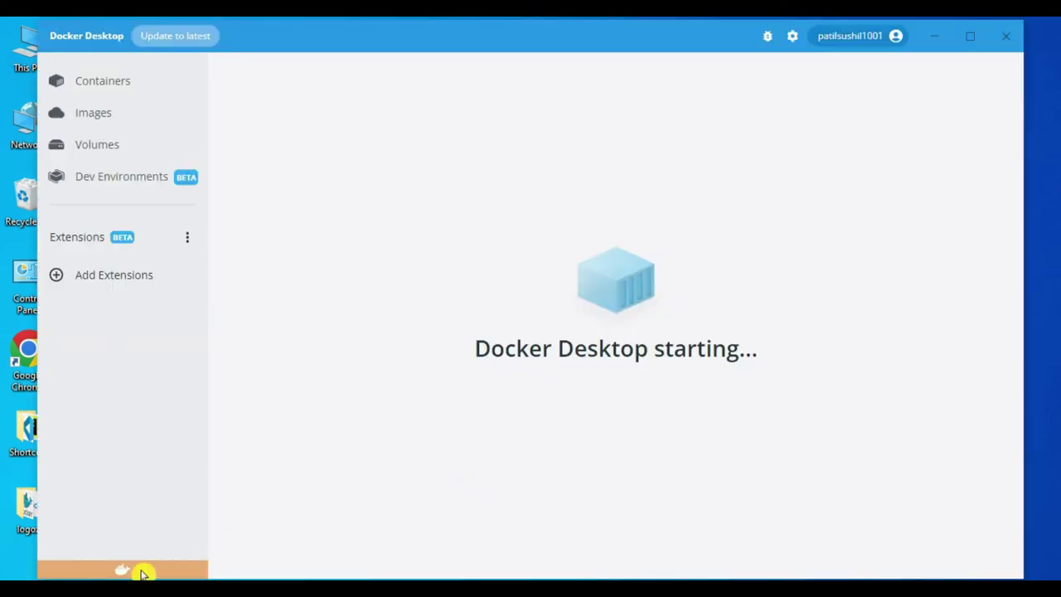
{"action": "mouse_move", "coordinate": [136, 573]}
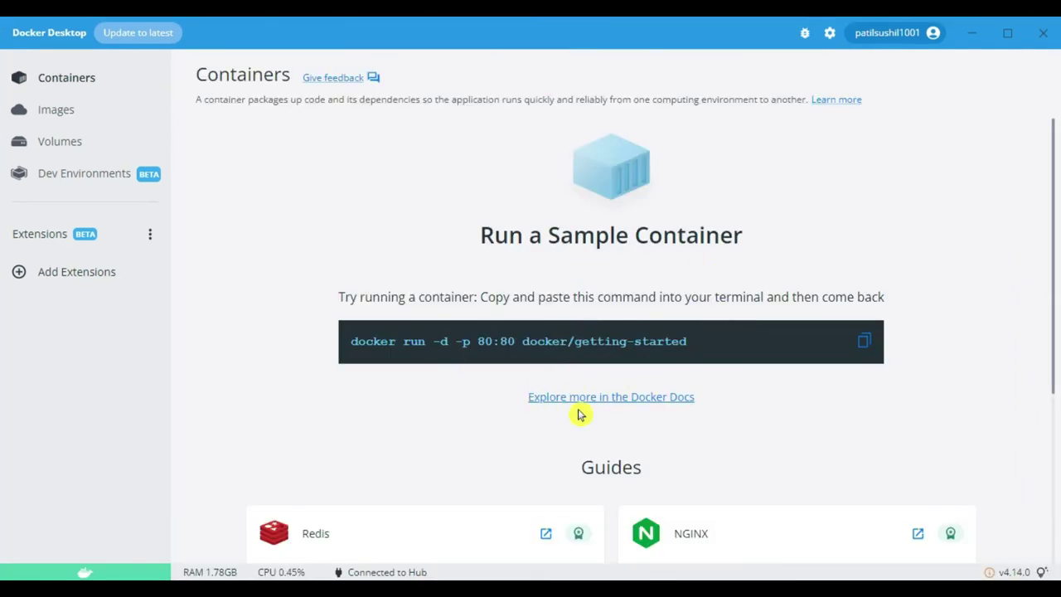
Check Docker Desktop's running status in its system tray menu and open Task Manager
{"action": "right_click", "coordinate": [835, 567]}
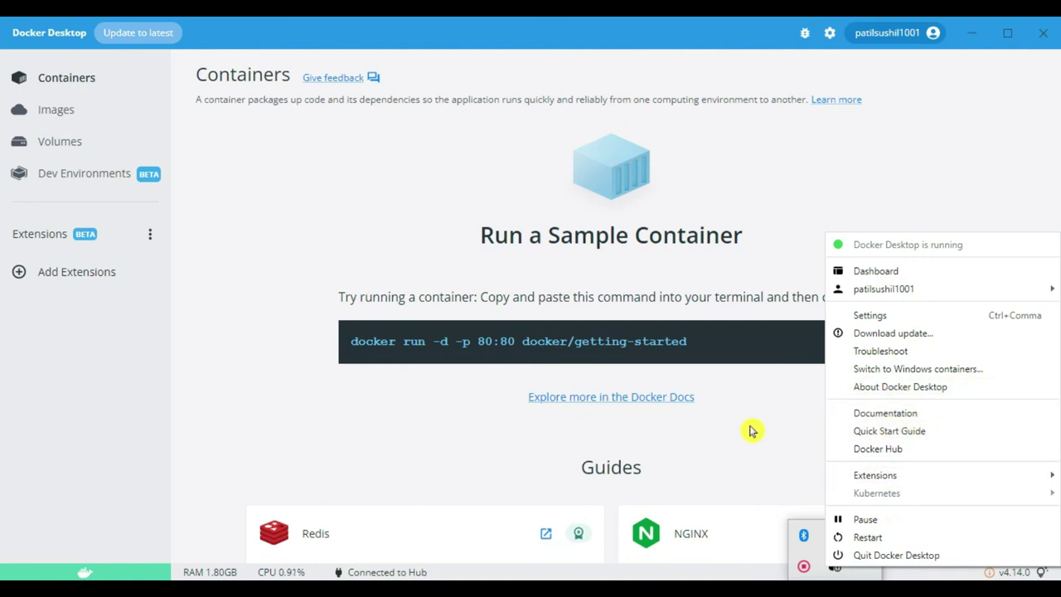
{"action": "right_click", "coordinate": [593, 590]}
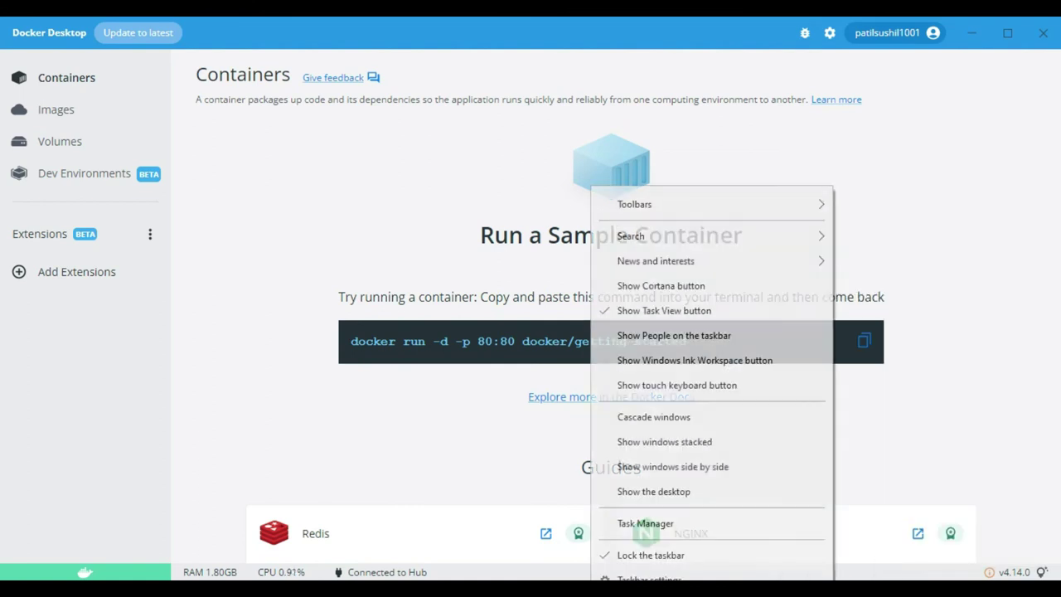
{"action": "left_click", "coordinate": [635, 524]}
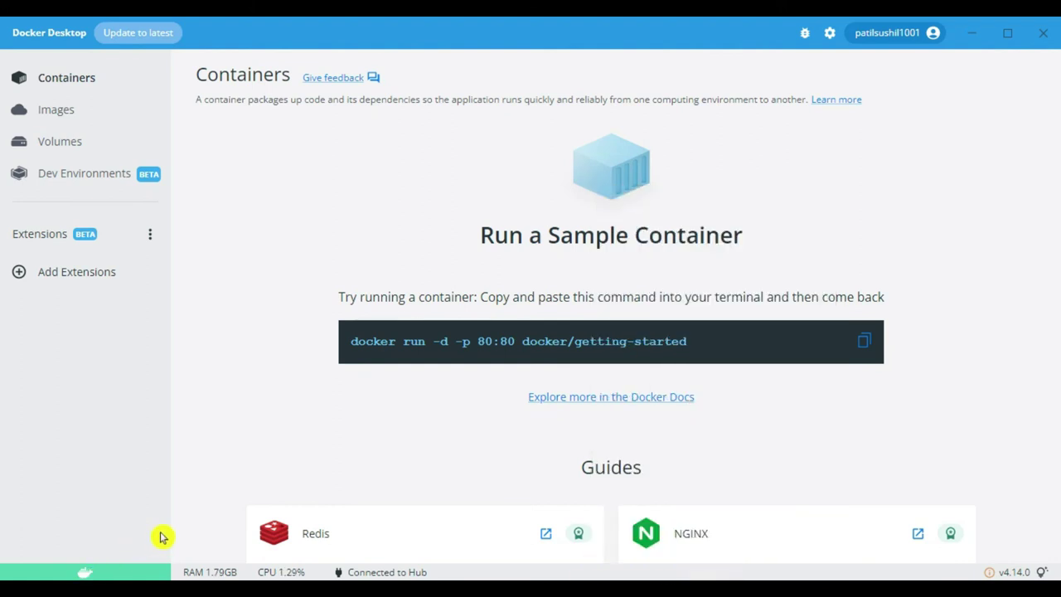
Open a Command Prompt through the Run dialog and check the Docker version with docker --version
{"action": "key", "text": "super+r"}
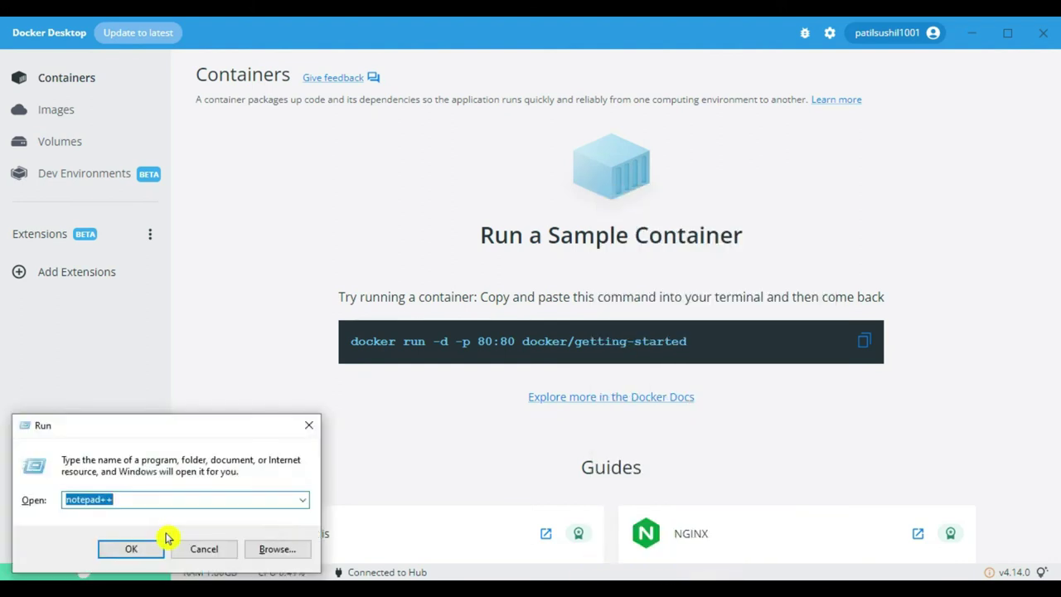
{"action": "type", "text": "cmd"}
{"action": "key", "text": "Return"}
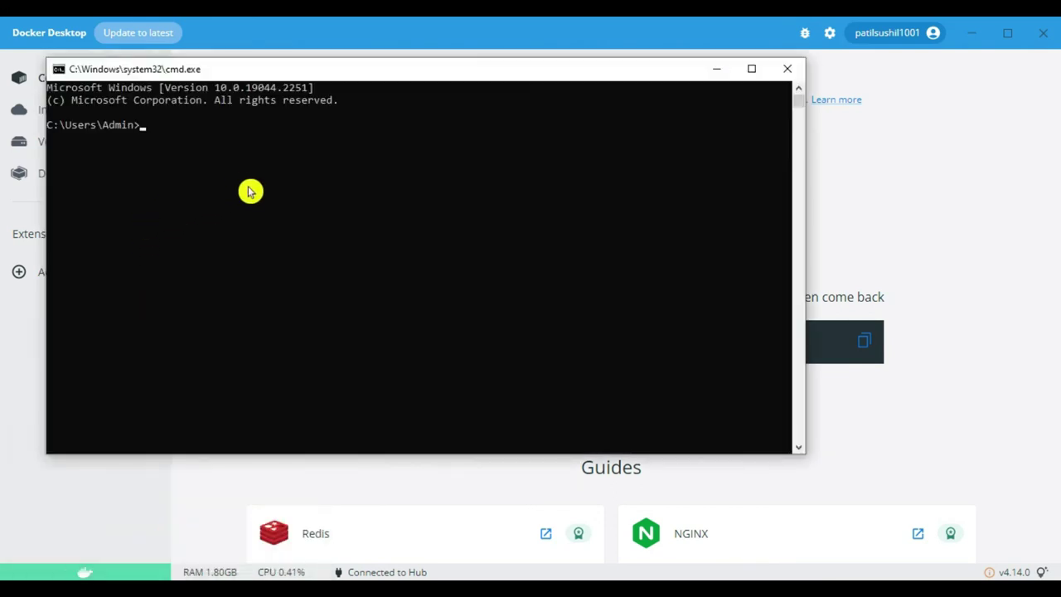
{"action": "type", "text": "docker --versi"}
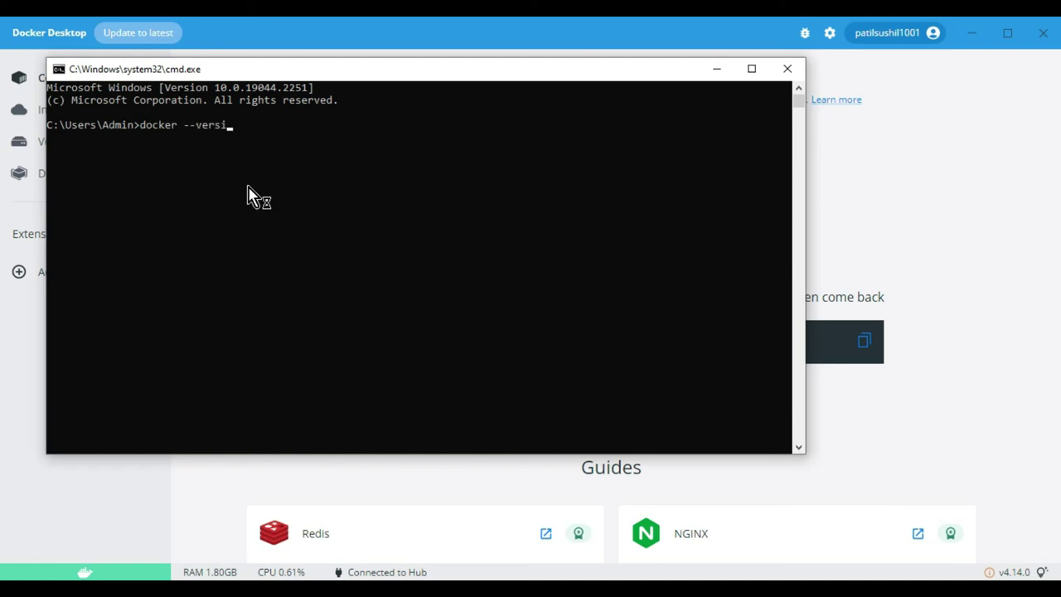
{"action": "type", "text": "on"}
{"action": "key", "text": "Return"}
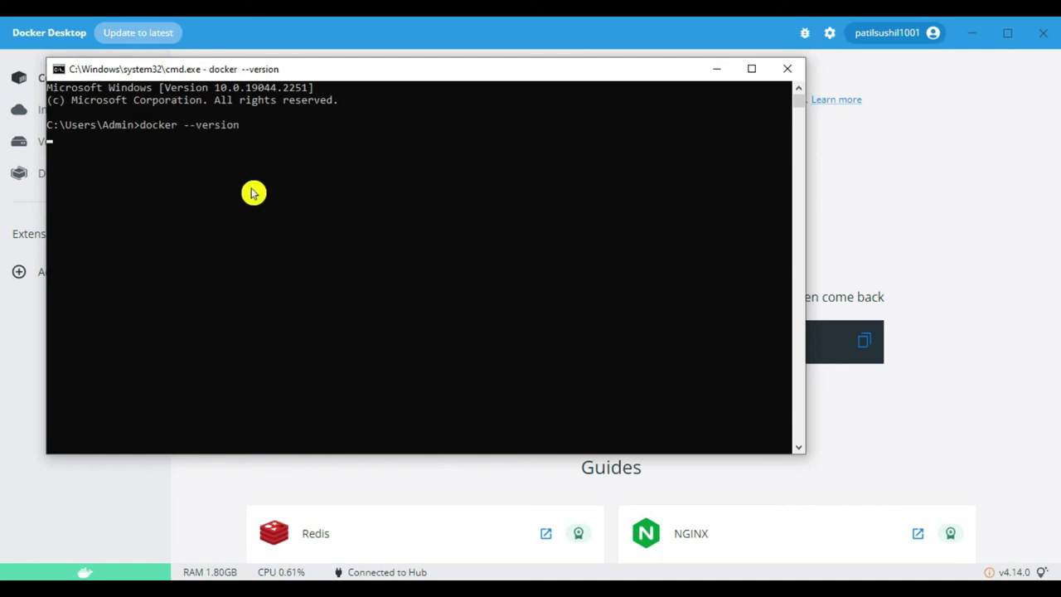
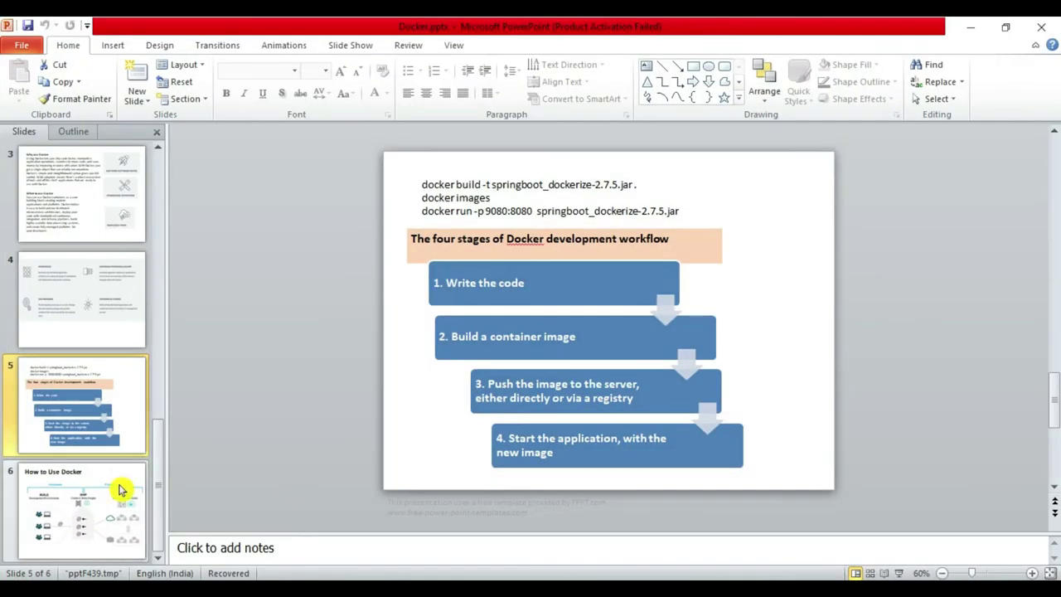
Revisit the Agenda slide in Docker.pptx, and try the command docker run hello-docker in the Command Prompt
{"action": "key", "text": "Home"}
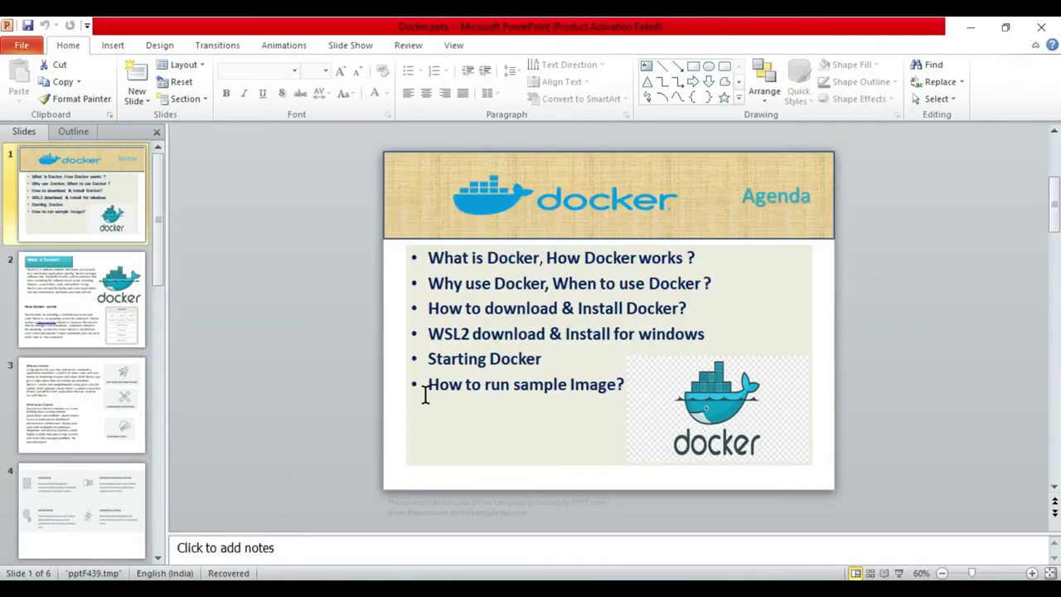
{"action": "left_click", "coordinate": [971, 26]}
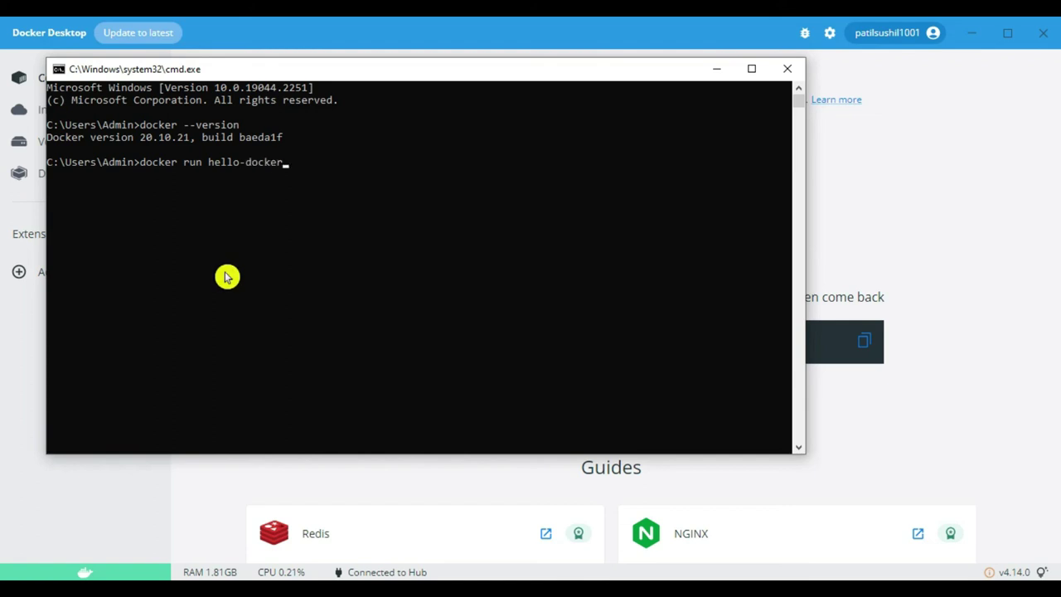
{"action": "key", "text": "Return"}
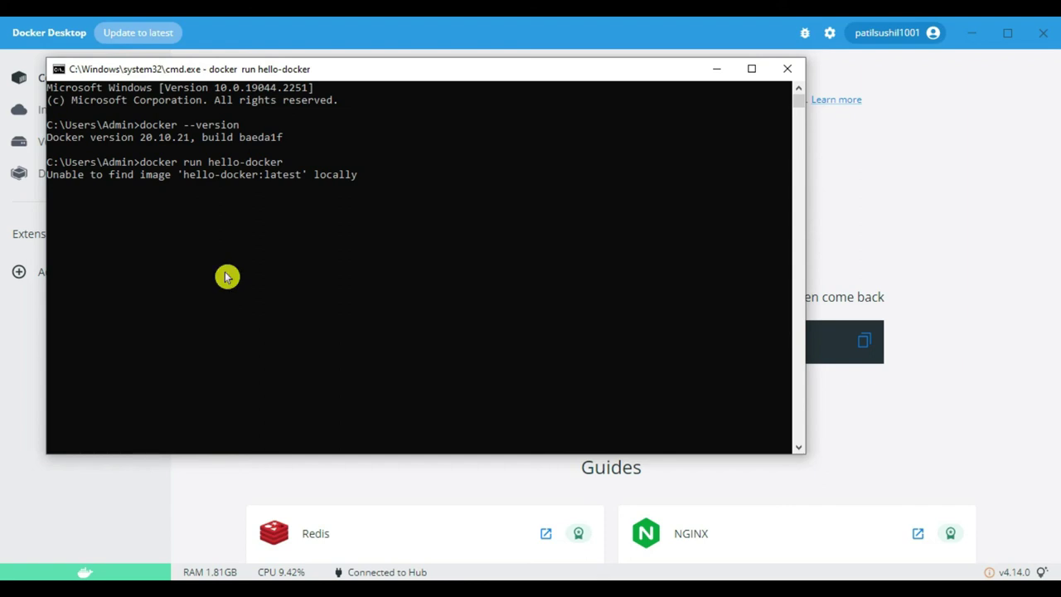
Correct the previous command's image name and execute docker run hello-world
{"action": "key", "text": "Up"}
{"action": "key", "text": "BackSpace"}
{"action": "key", "text": "BackSpace"}
{"action": "key", "text": "BackSpace"}
{"action": "key", "text": "BackSpace"}
{"action": "key", "text": "BackSpace"}
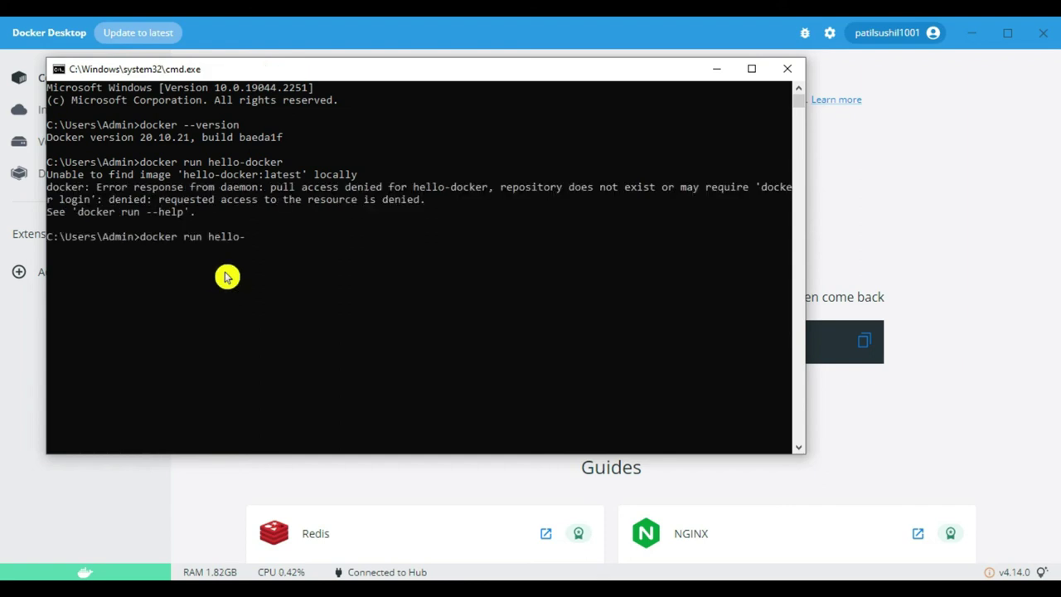
{"action": "type", "text": "world"}
{"action": "key", "text": "Return"}
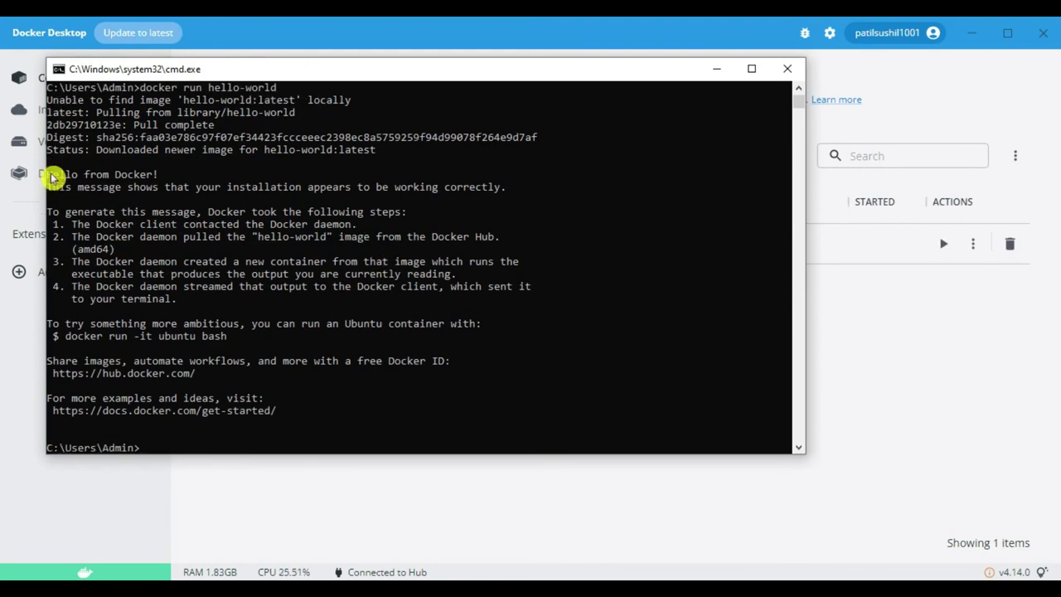
Examine the hello-world container's output in the Command Prompt, highlighting the "Hello from Docker!" line
{"action": "left_click_drag", "start_coordinate": [50, 174], "coordinate": [215, 205]}
{"action": "scroll", "coordinate": [284, 249], "scroll_direction": "up", "scroll_amount": 1}
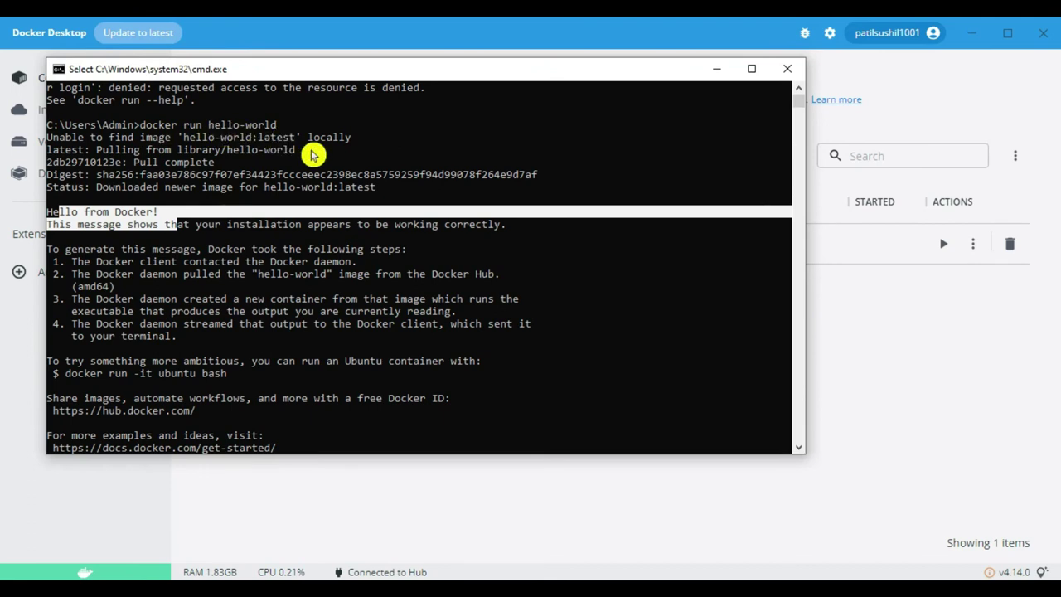
{"action": "scroll", "coordinate": [302, 219], "scroll_direction": "up", "scroll_amount": 2}
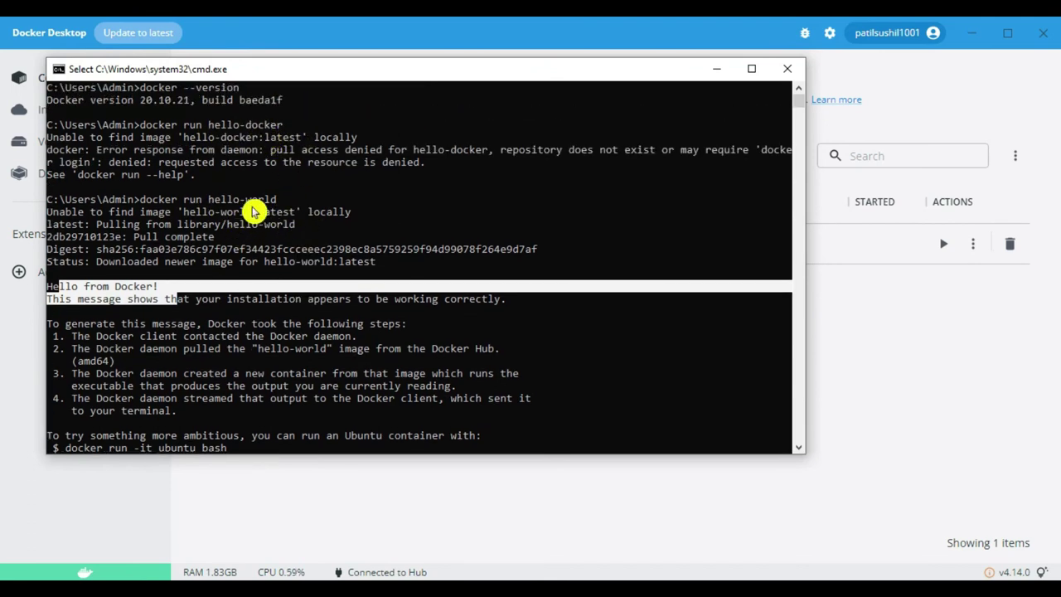
{"action": "scroll", "coordinate": [253, 208], "scroll_direction": "down", "scroll_amount": 1}
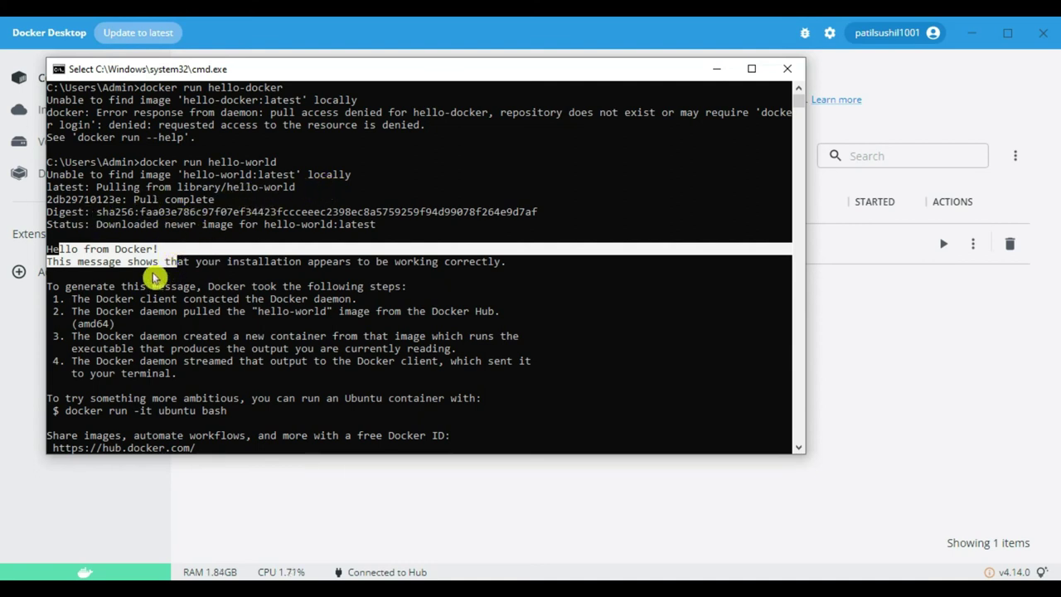
{"action": "left_click", "coordinate": [88, 247]}
{"action": "left_click_drag", "start_coordinate": [66, 248], "coordinate": [179, 255]}
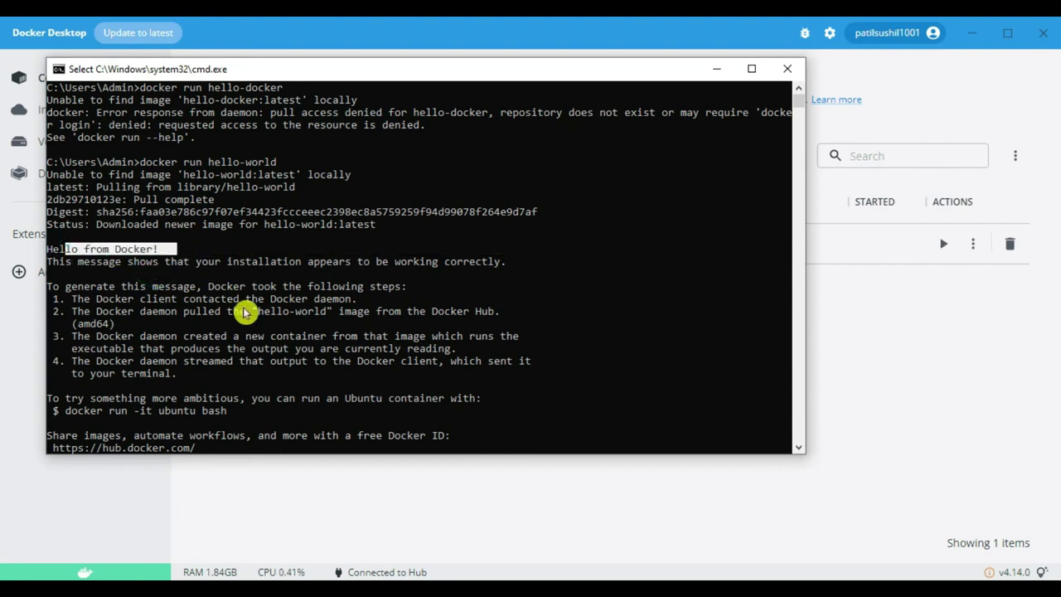
Read the rest of the hello-world output, and examine the hello-world image and its available actions in Docker Desktop's Images list
{"action": "scroll", "coordinate": [244, 315], "scroll_direction": "down", "scroll_amount": 2}
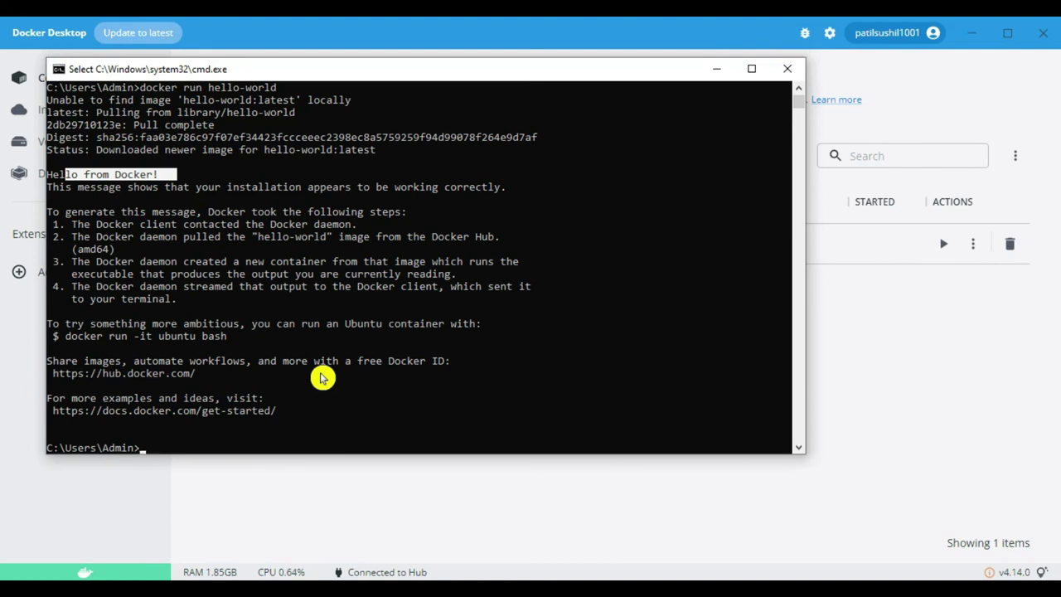
{"action": "left_click", "coordinate": [720, 73]}
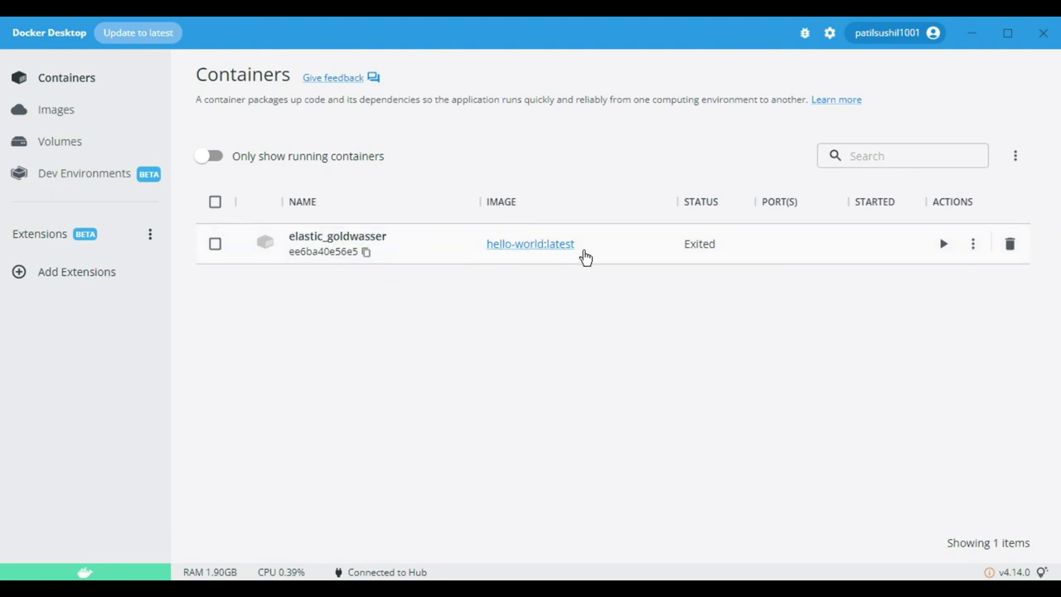
{"action": "left_click", "coordinate": [65, 113]}
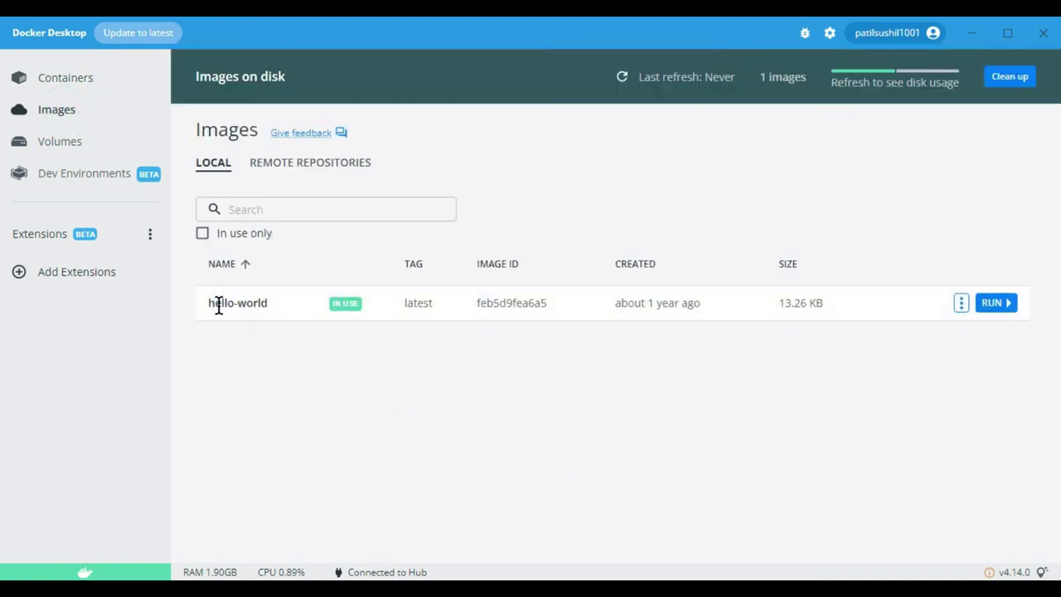
{"action": "left_click", "coordinate": [961, 304]}
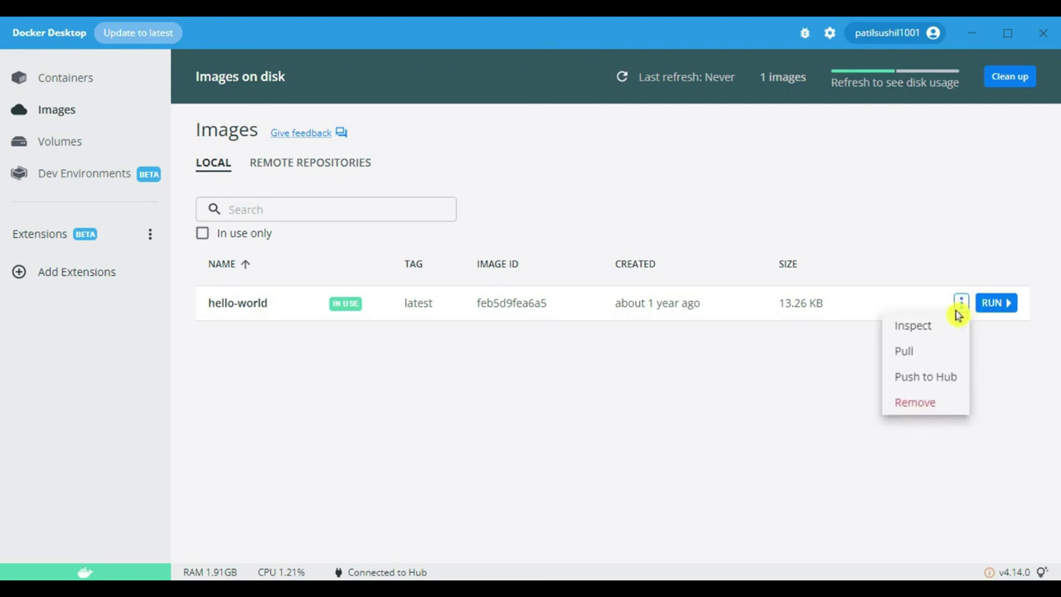
{"action": "left_click", "coordinate": [914, 326]}
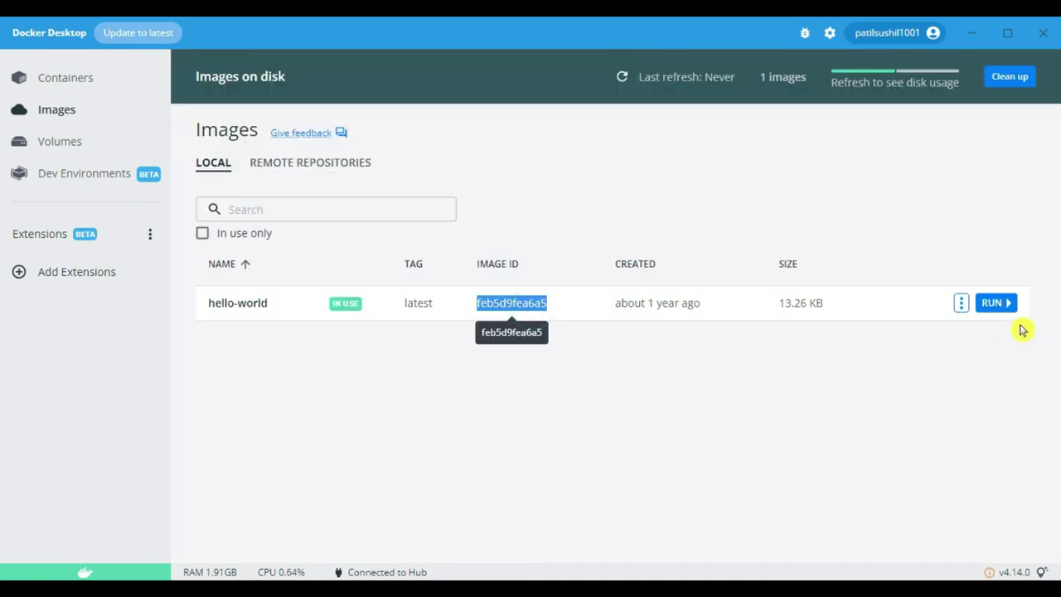
Run a new container from the local hello-world:latest image, leaving the optional settings unchanged
{"action": "left_click", "coordinate": [1008, 303]}
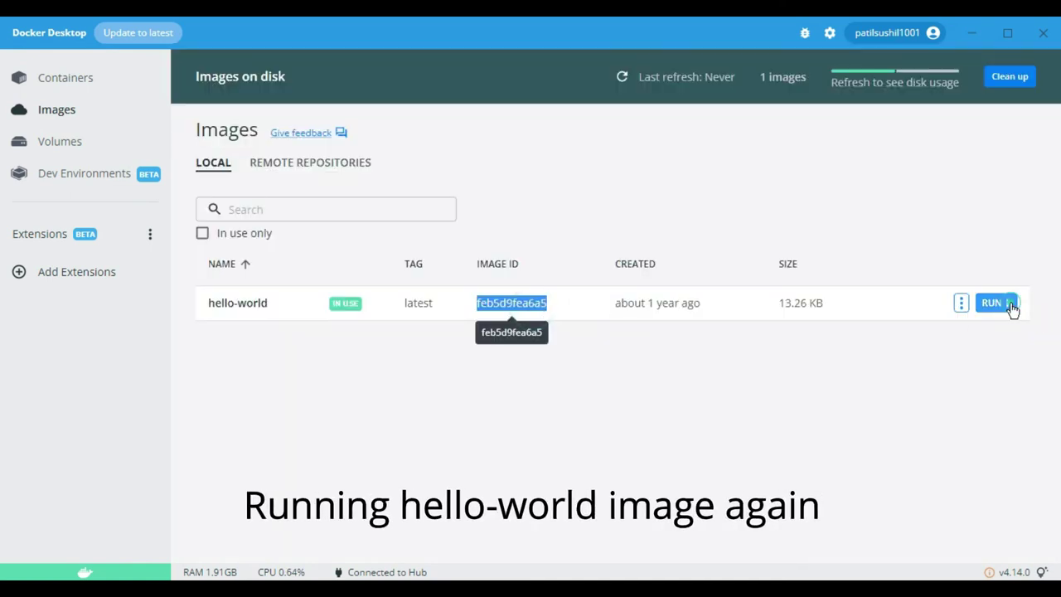
{"action": "left_click", "coordinate": [1009, 307]}
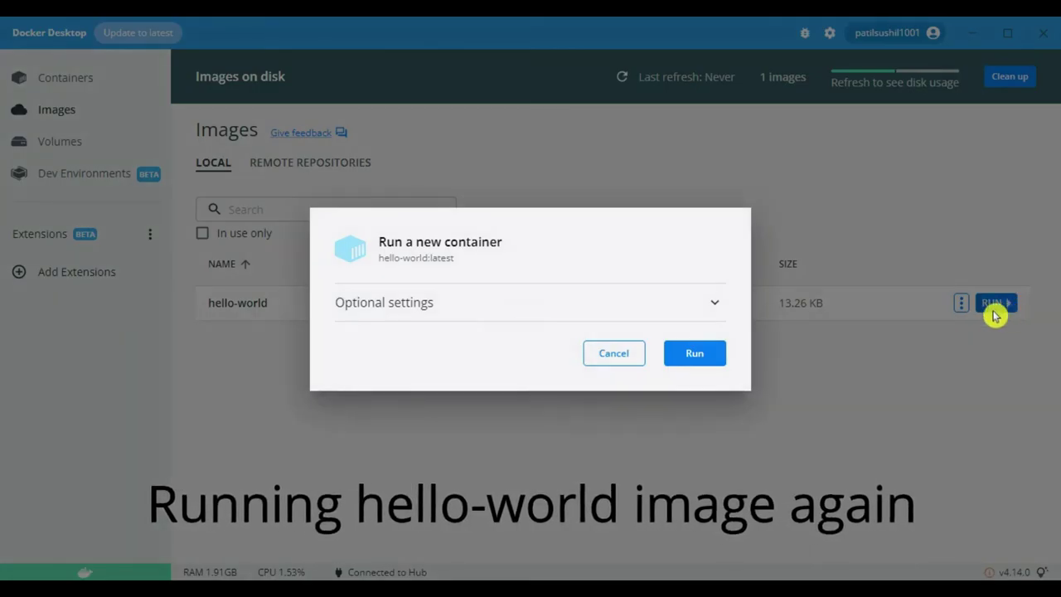
{"action": "left_click", "coordinate": [696, 356]}
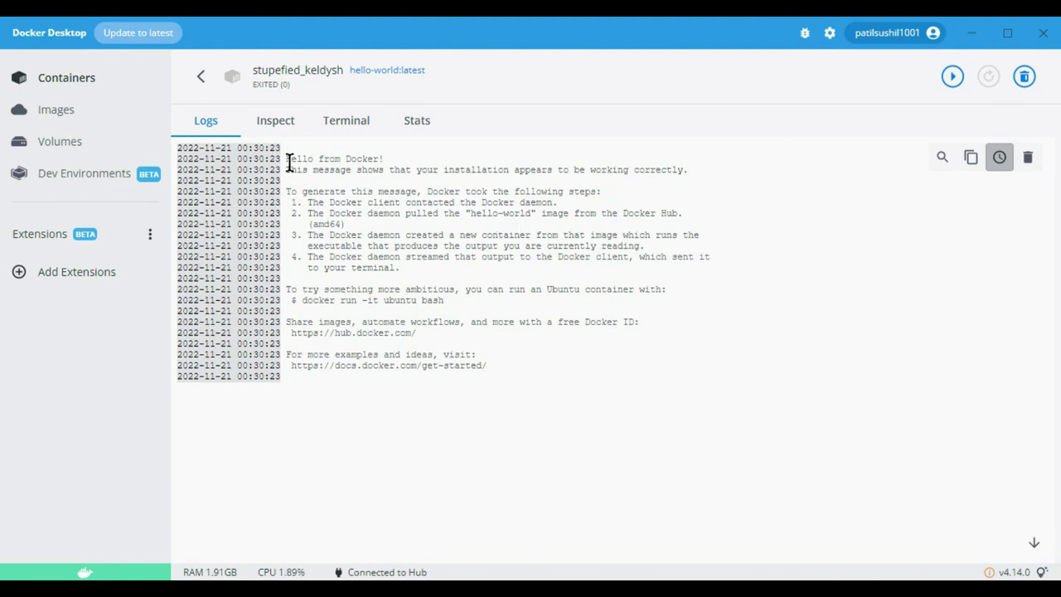
Compare the new container's log text with the hello-world output in the Command Prompt, and return to the log
{"action": "left_click_drag", "start_coordinate": [282, 158], "coordinate": [396, 157]}
{"action": "left_click_drag", "start_coordinate": [302, 191], "coordinate": [488, 367]}
{"action": "key", "text": "alt+Tab"}
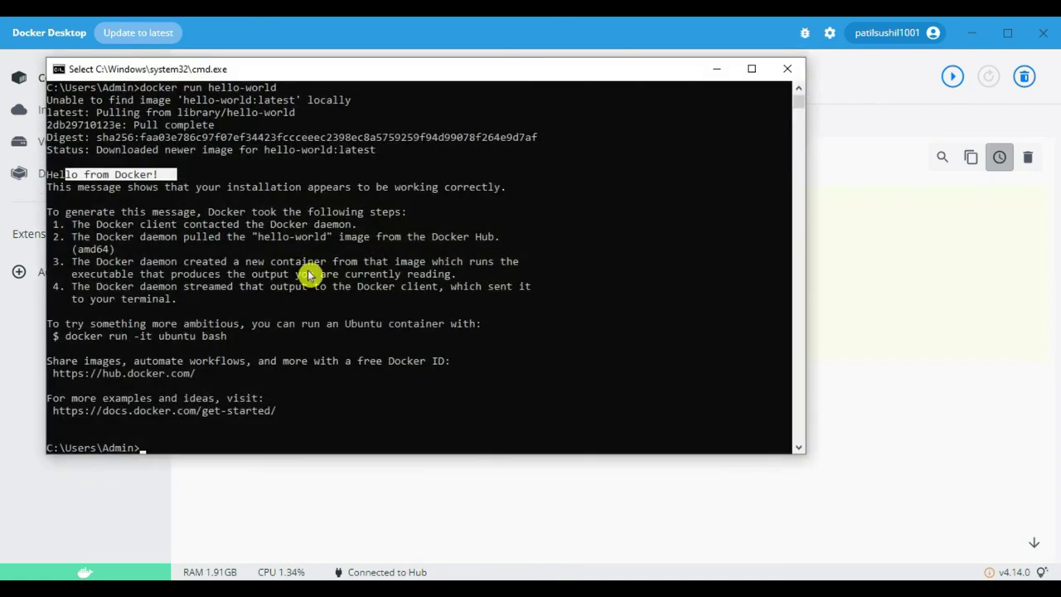
{"action": "left_click", "coordinate": [720, 72]}
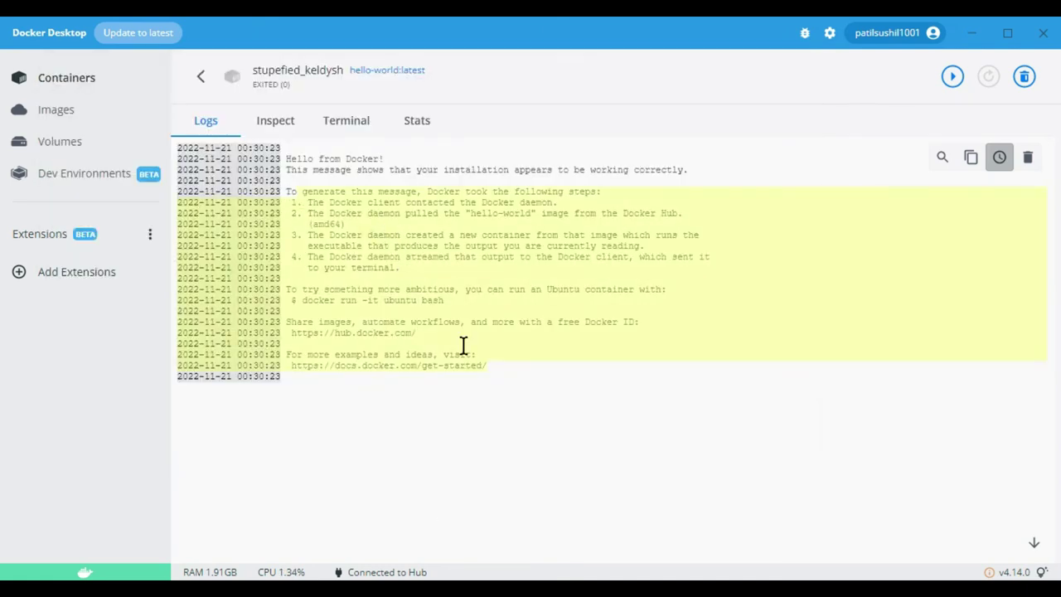
Check the Images and Containers lists for the hello-world entries, and glance back at the Command Prompt output
{"action": "left_click", "coordinate": [41, 112]}
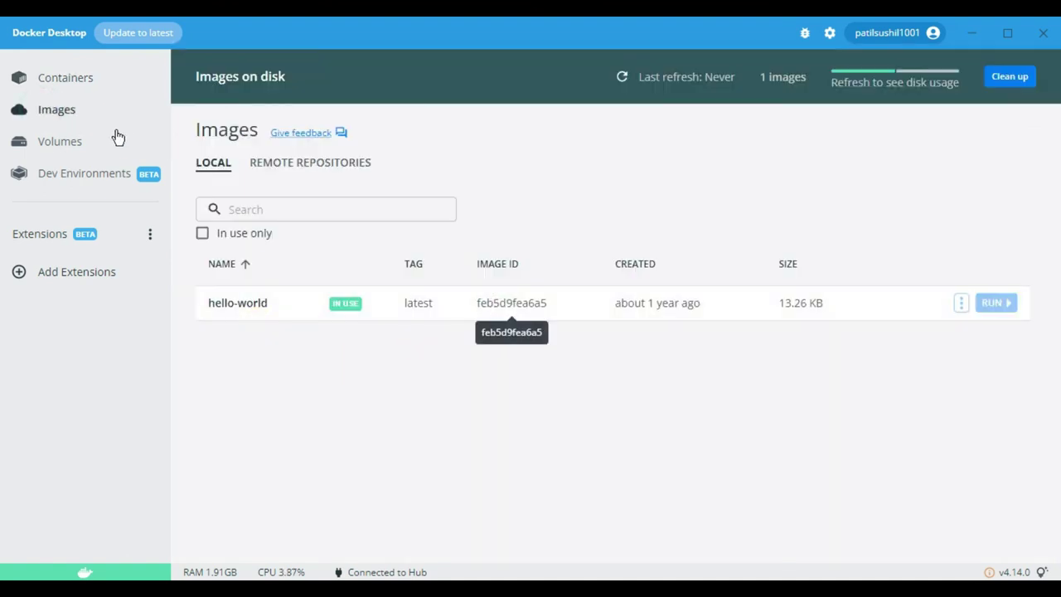
{"action": "left_click", "coordinate": [54, 82]}
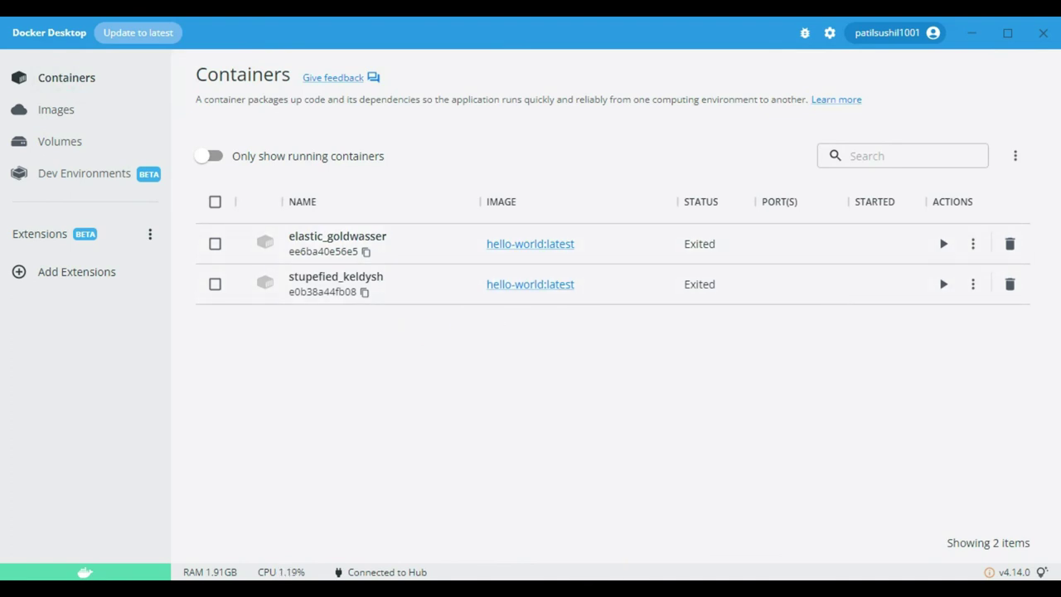
{"action": "key", "text": "alt+Tab"}
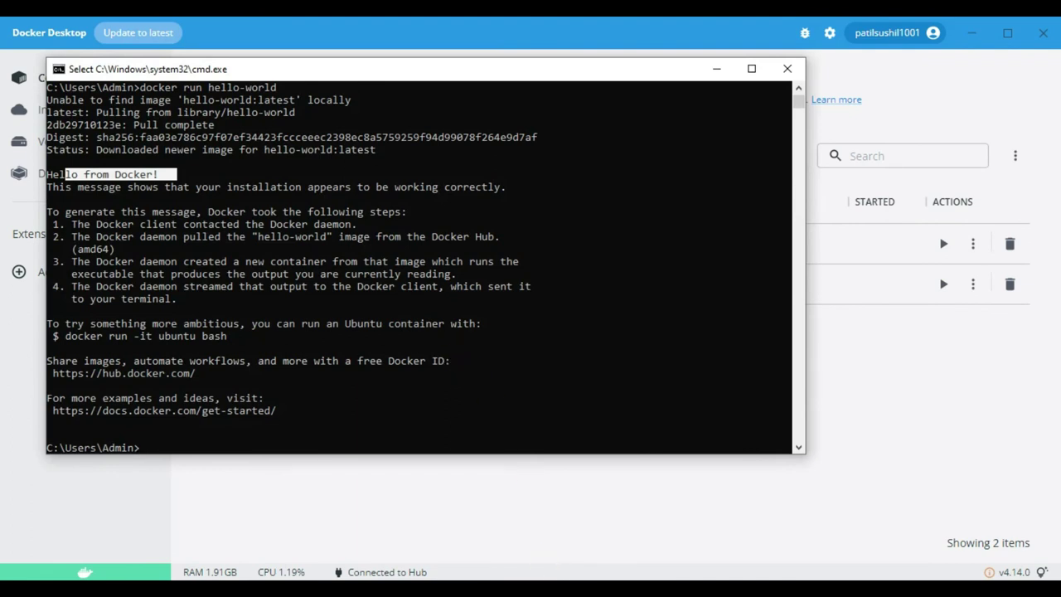
{"action": "key", "text": "super+Down"}
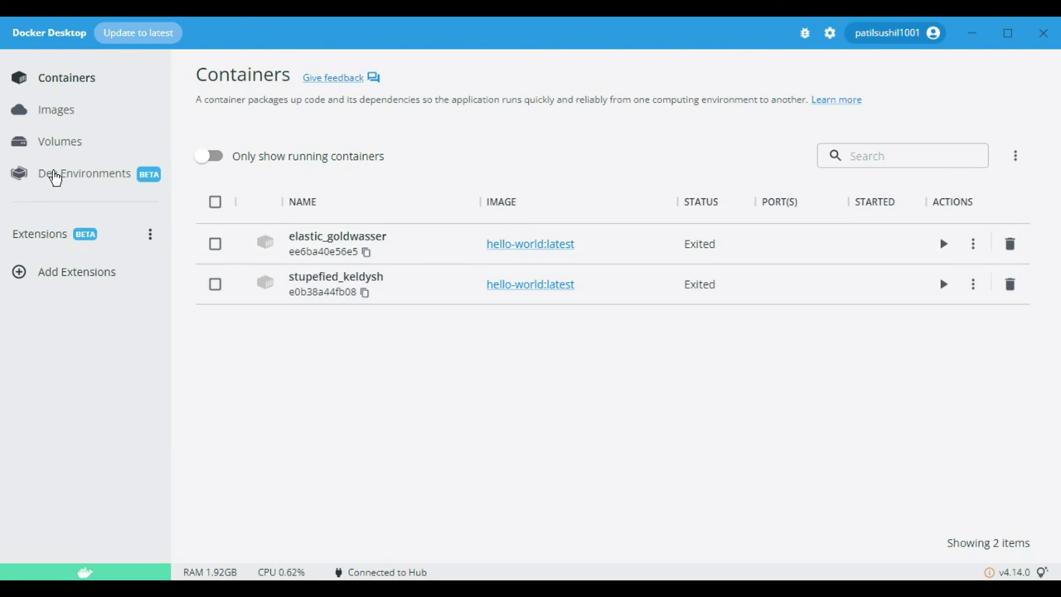
Look through the volumes, local images and remote repositories in Docker Desktop, and switch back to the Command Prompt
{"action": "left_click", "coordinate": [55, 140]}
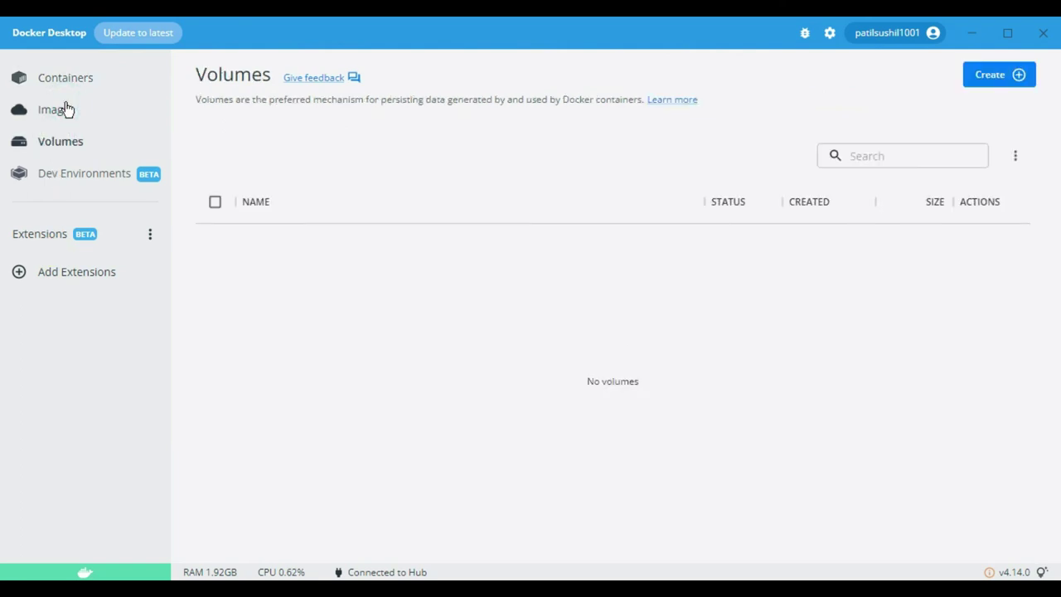
{"action": "left_click", "coordinate": [68, 110]}
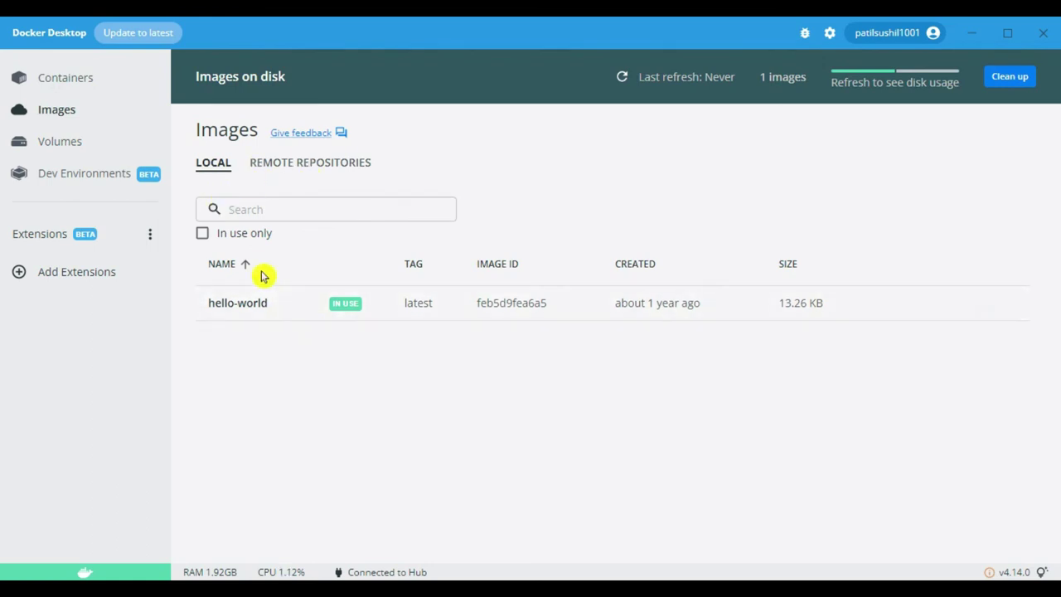
{"action": "left_click", "coordinate": [306, 170]}
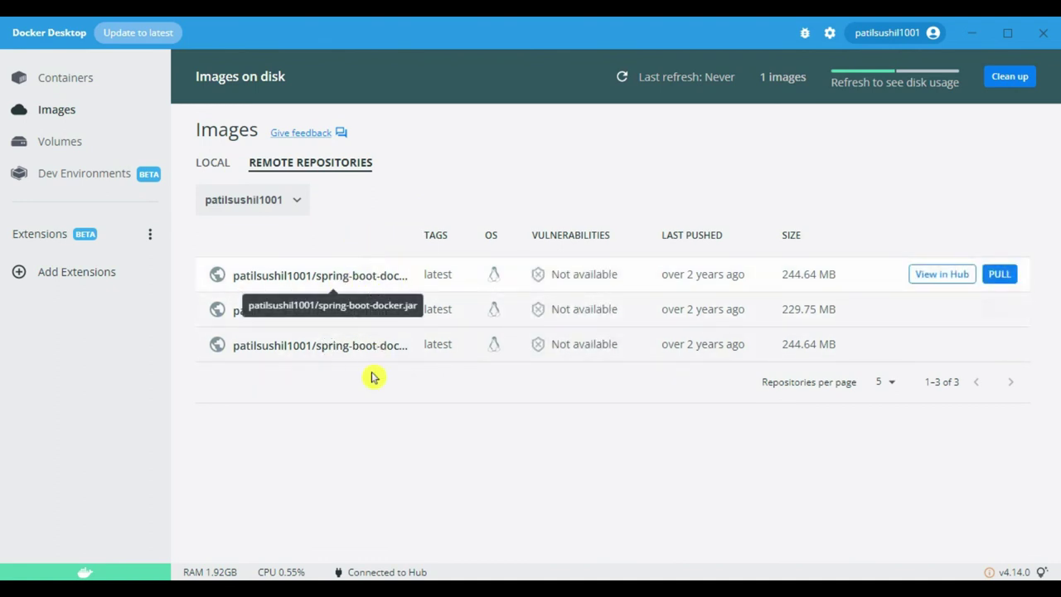
{"action": "mouse_move", "coordinate": [406, 360]}
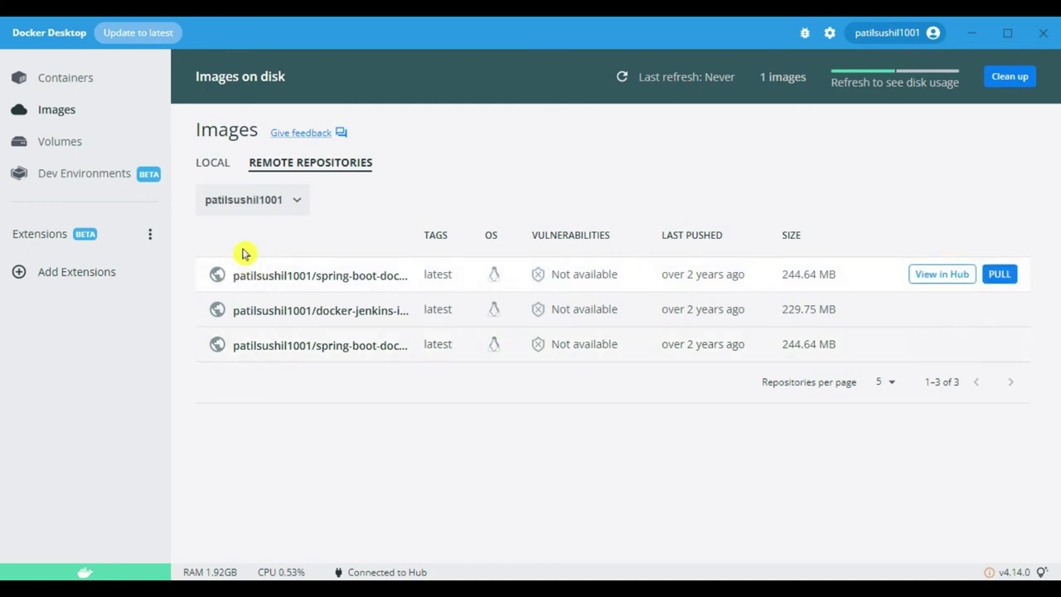
{"action": "left_click", "coordinate": [214, 166]}
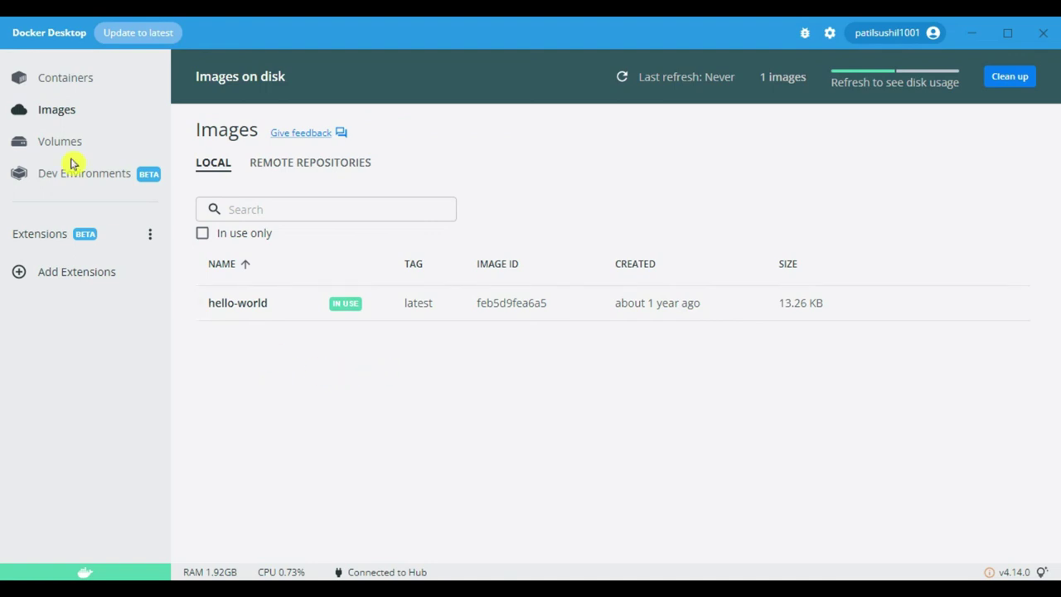
{"action": "left_click", "coordinate": [518, 570]}
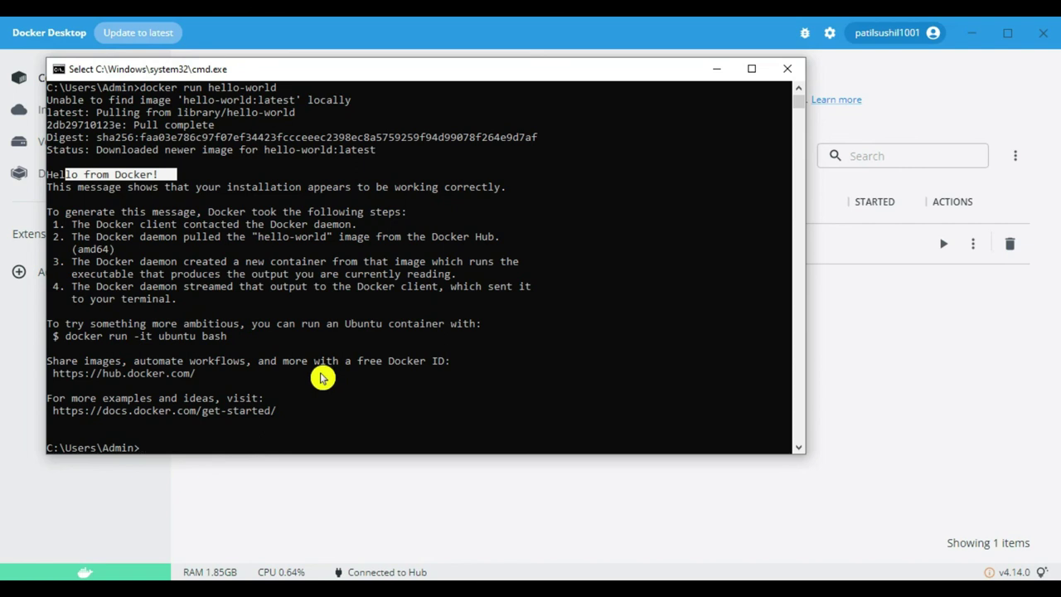